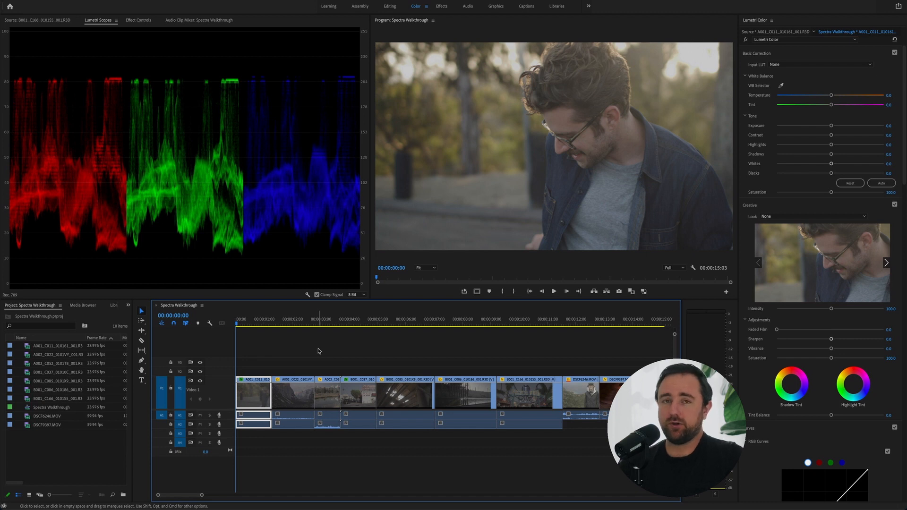
# Audition the creative looks LC_Spectra_Fairmont_01 through LC_Spectra_Fairmont_04 one after another on the first clip
pyautogui.click(813, 217)
pyautogui.scroll(-10, 778, 326)
pyautogui.scroll(2, 777, 326)
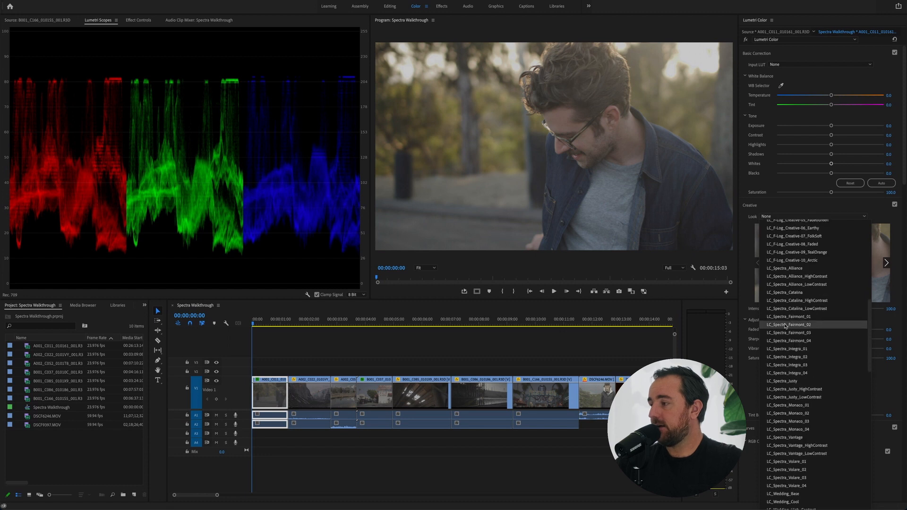
pyautogui.click(818, 317)
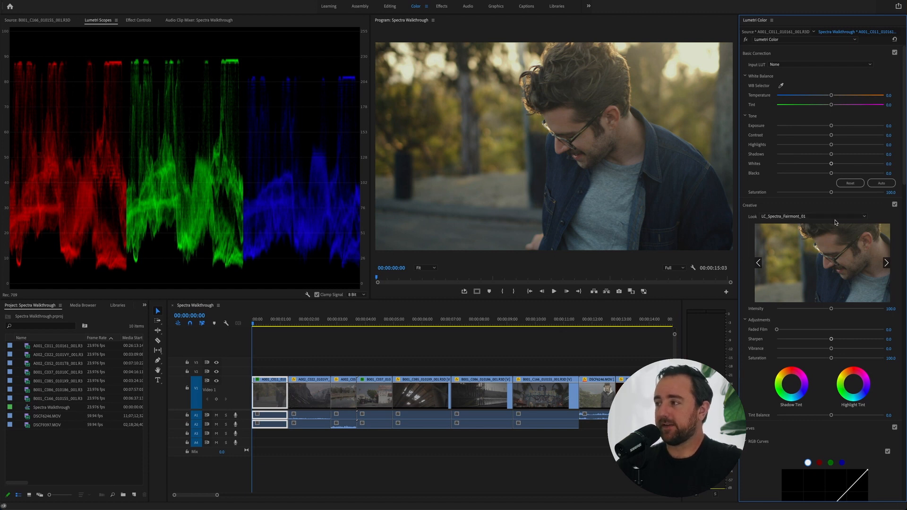
pyautogui.click(835, 219)
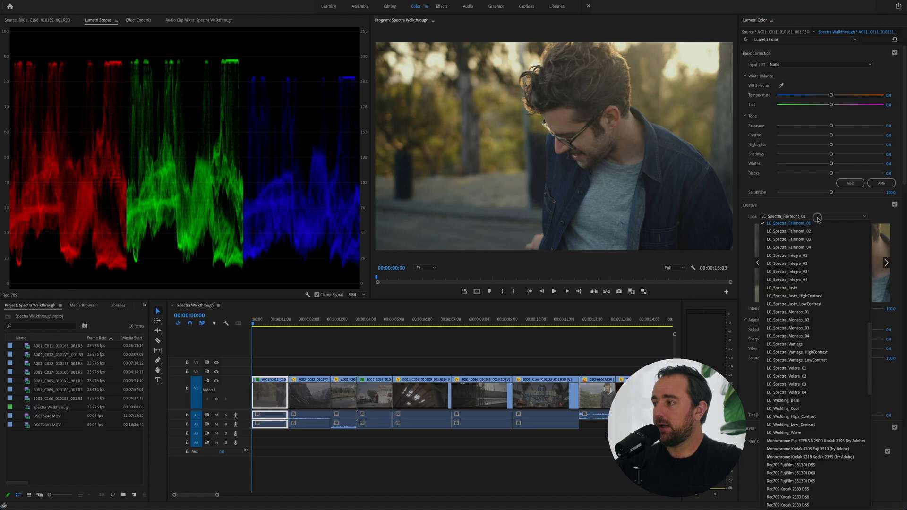
pyautogui.click(825, 233)
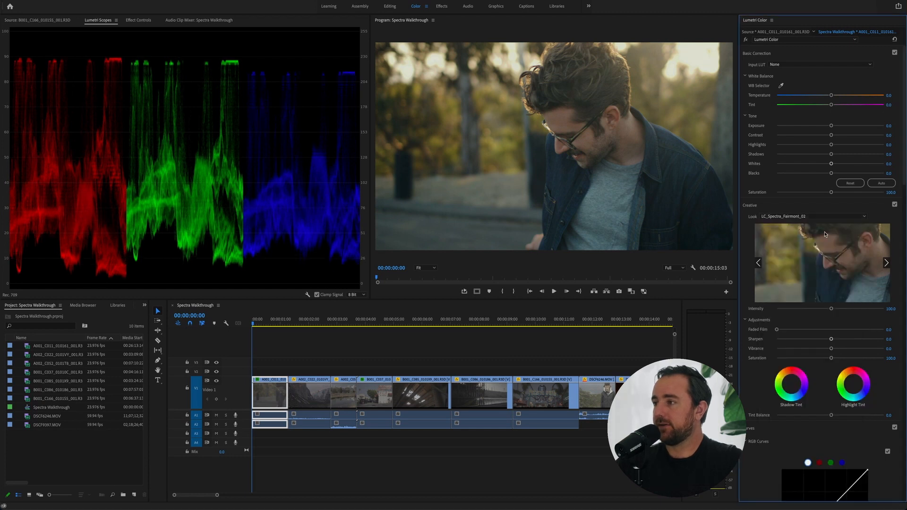
pyautogui.click(813, 218)
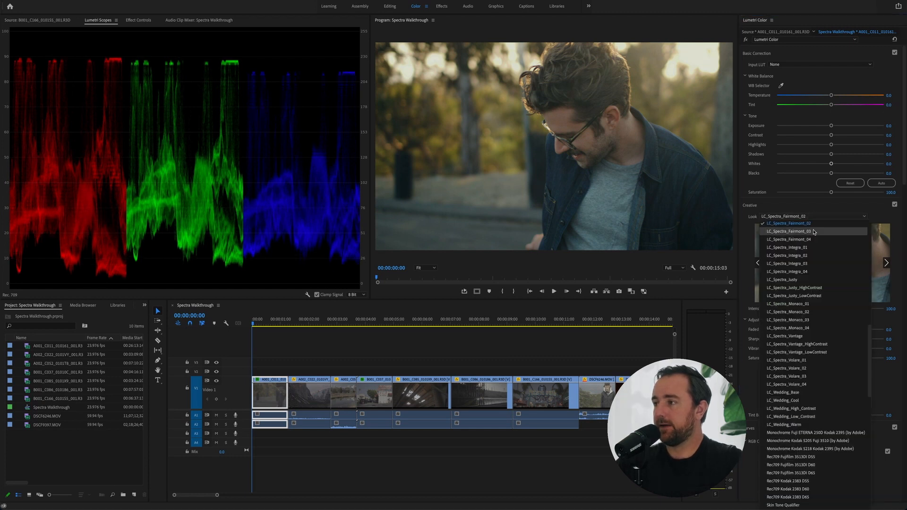
pyautogui.click(813, 228)
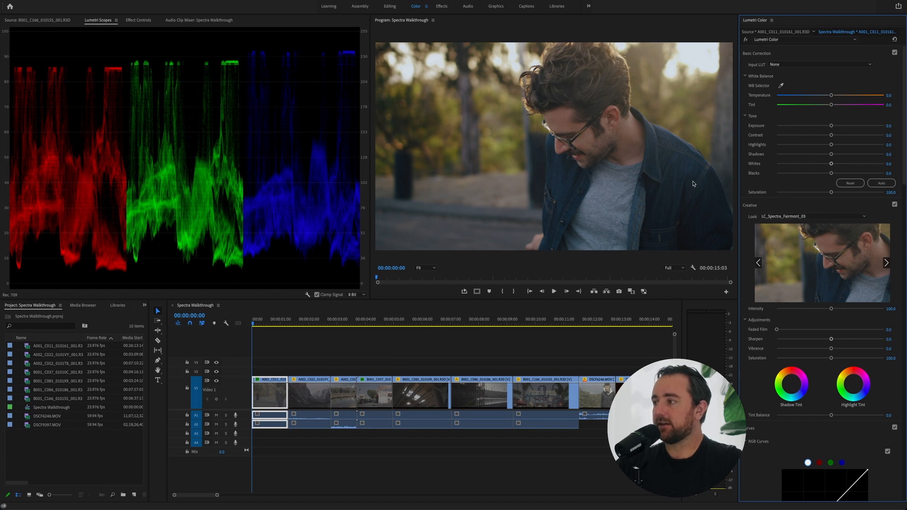
pyautogui.click(801, 218)
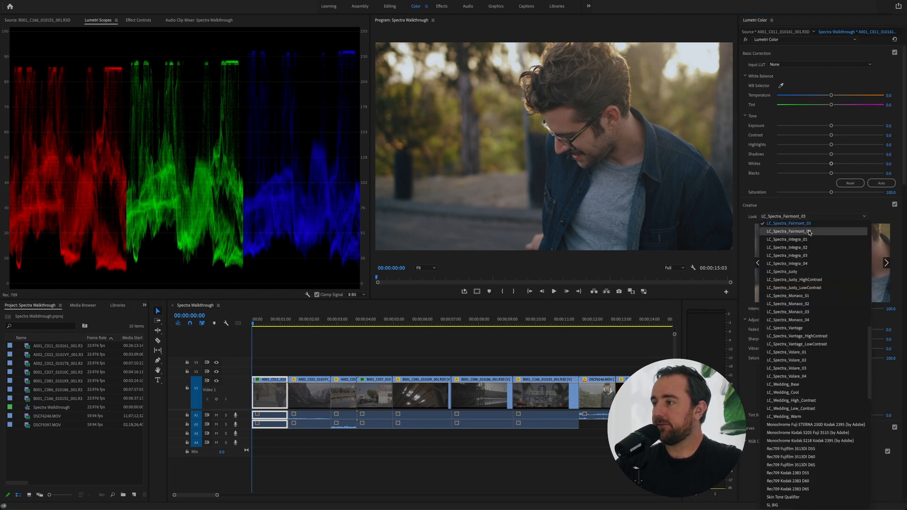
pyautogui.click(809, 232)
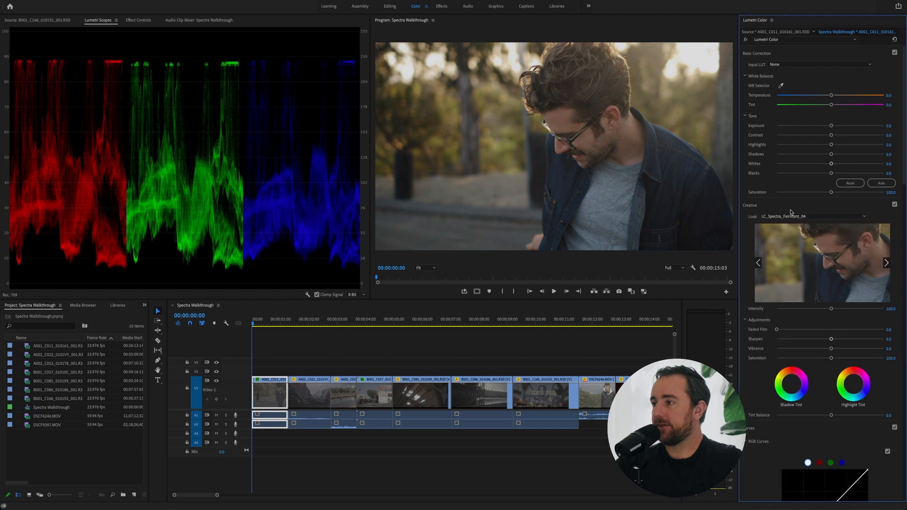
# Set the first clip's creative look to LC_Spectra_Fairmont_03
pyautogui.click(794, 215)
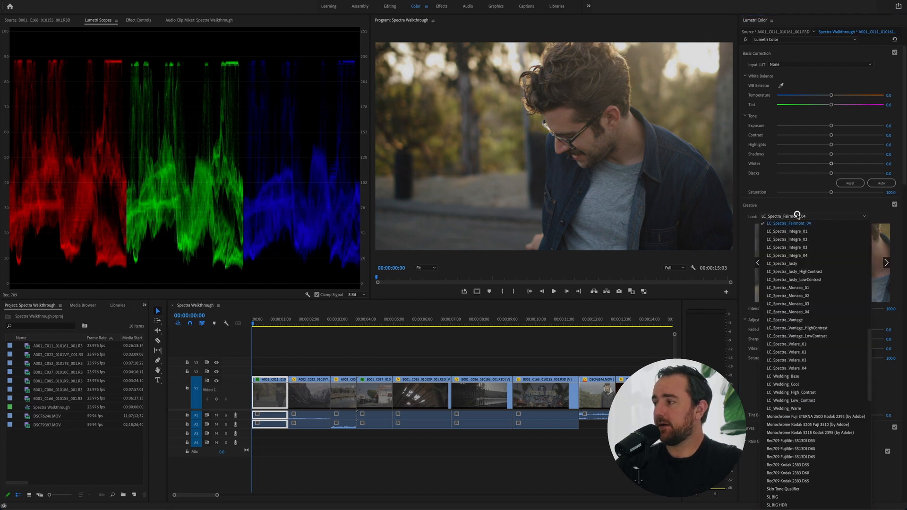
pyautogui.scroll(3, 805, 226)
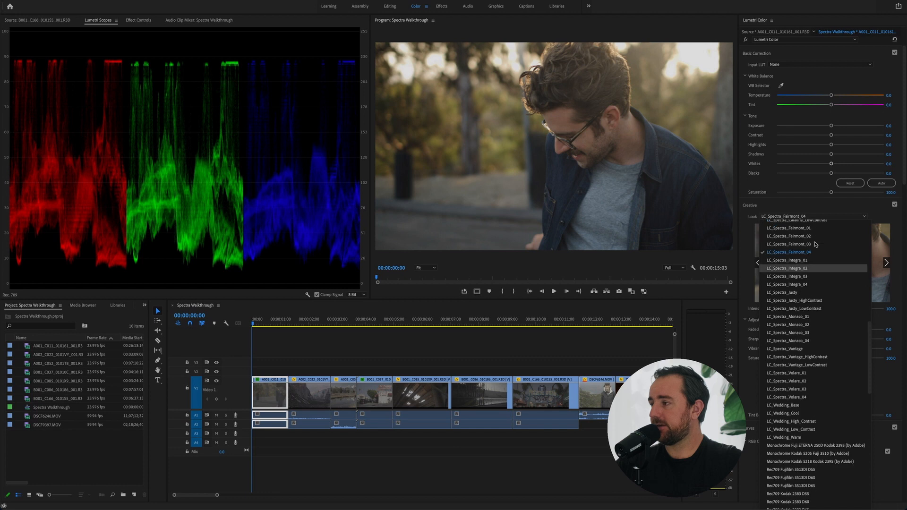
pyautogui.click(817, 244)
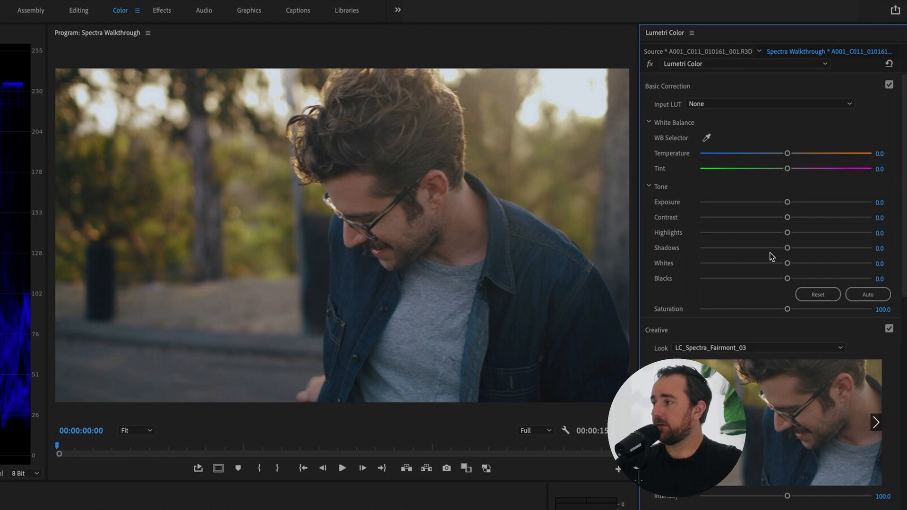
# Lower the first clip's shadows to -36.0 and highlights to -3.6, and warm its temperature to about 7.6
pyautogui.moveTo(786, 249)
pyautogui.mouseDown()
pyautogui.moveTo(754, 253)
pyautogui.moveTo(783, 237)
pyautogui.mouseUp()
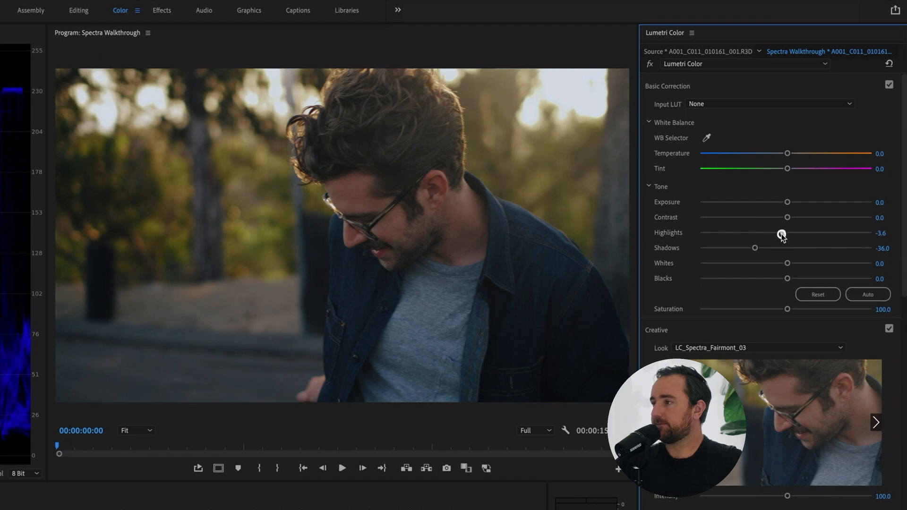
pyautogui.moveTo(788, 154); pyautogui.dragTo(792, 158)
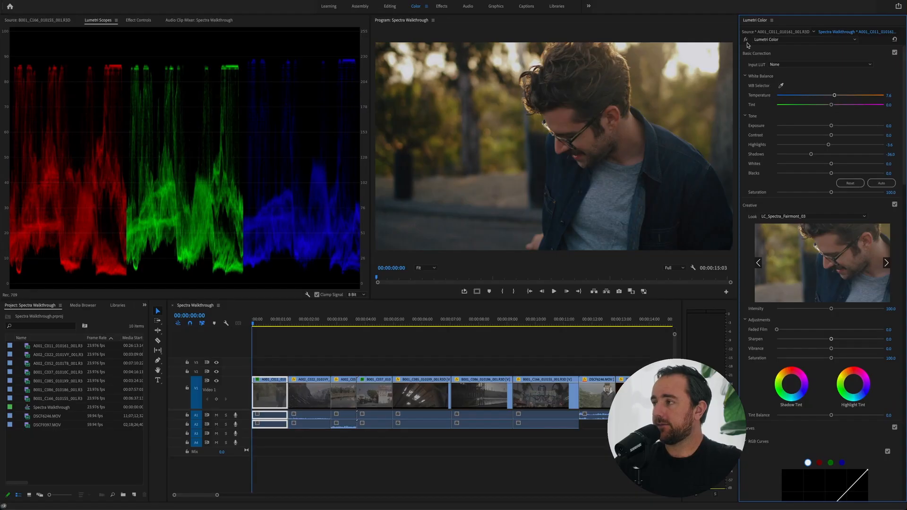
# Toggle the first clip's Lumetri Color effect off and on to compare the ungraded and graded image
pyautogui.click(747, 40)
pyautogui.click(747, 41)
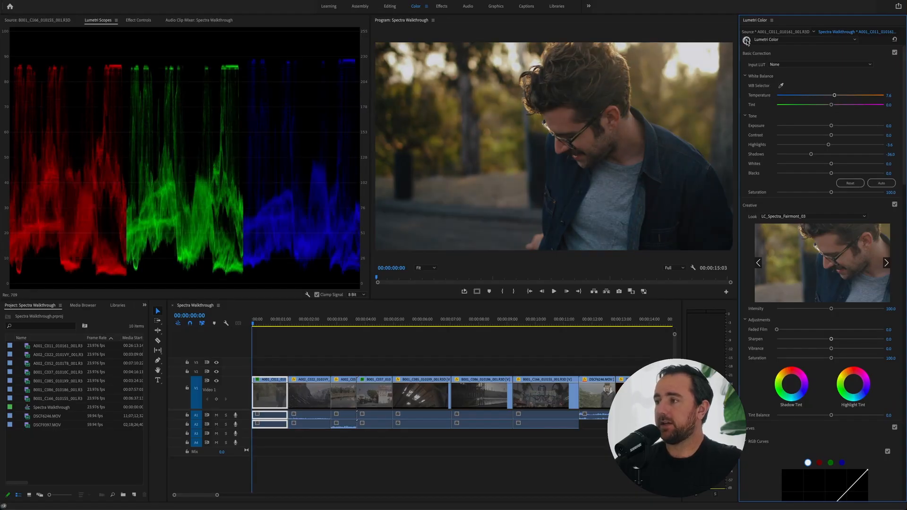
pyautogui.click(746, 40)
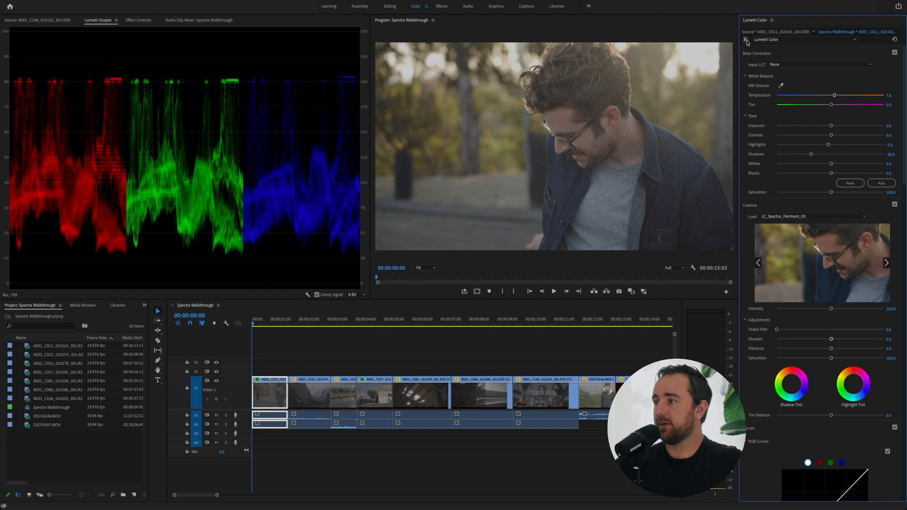
pyautogui.click(747, 41)
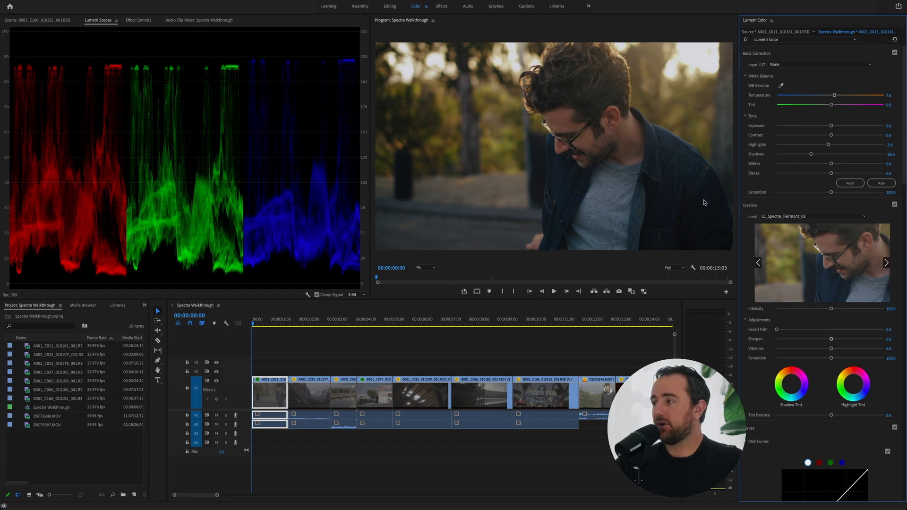
# Move the playhead to the second clip at 00:00:01:23 and apply the LC_Spectra_Fairmont_02 creative look to it
pyautogui.click(334, 346)
pyautogui.moveTo(255, 323); pyautogui.dragTo(308, 324)
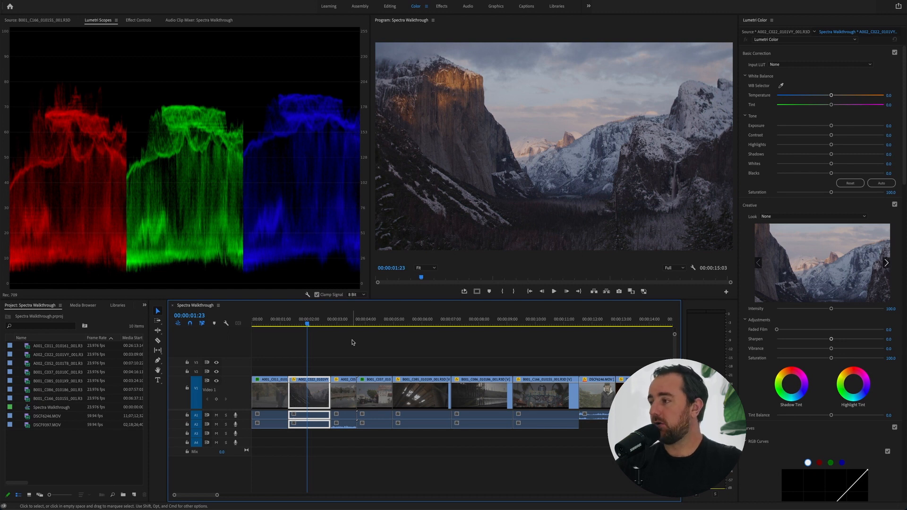
pyautogui.click(778, 219)
pyautogui.scroll(-10, 811, 306)
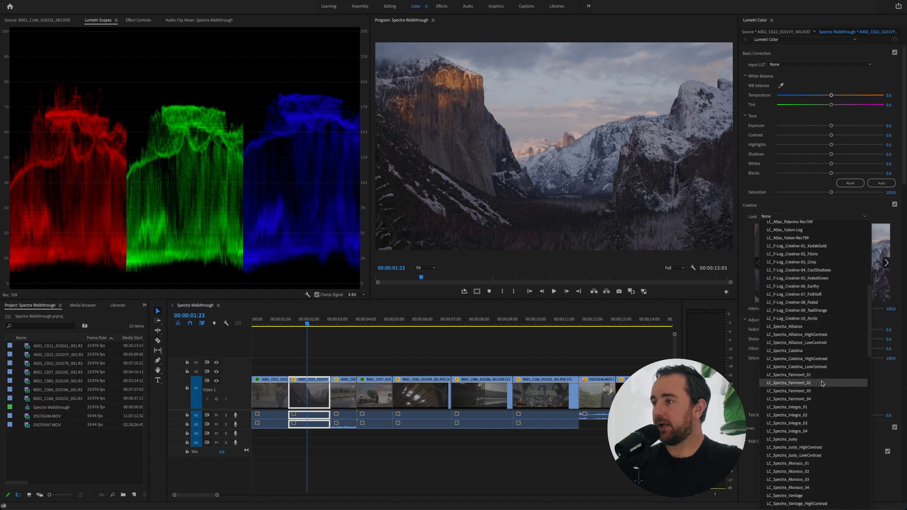
pyautogui.click(822, 383)
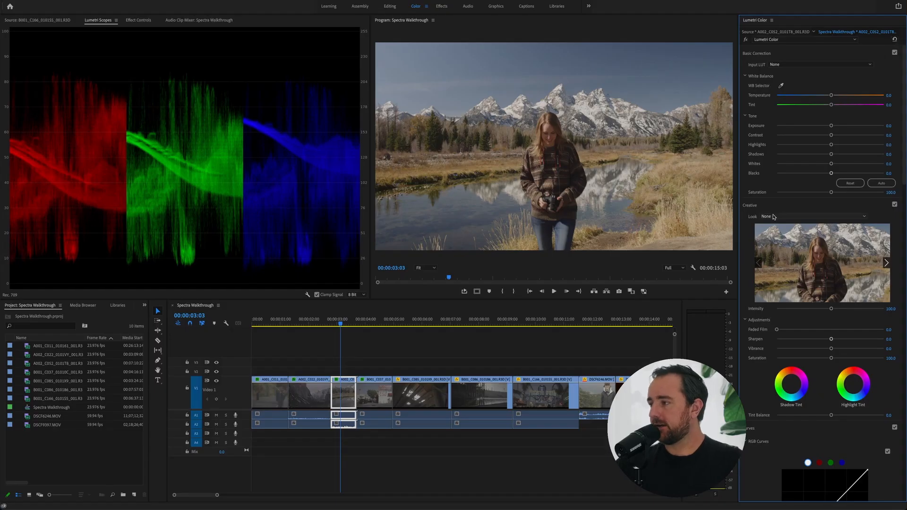
# Apply the LC_Spectra_Fairmont_02 creative look to the third clip at 00:00:03:03 and raise its shadows
pyautogui.click(774, 216)
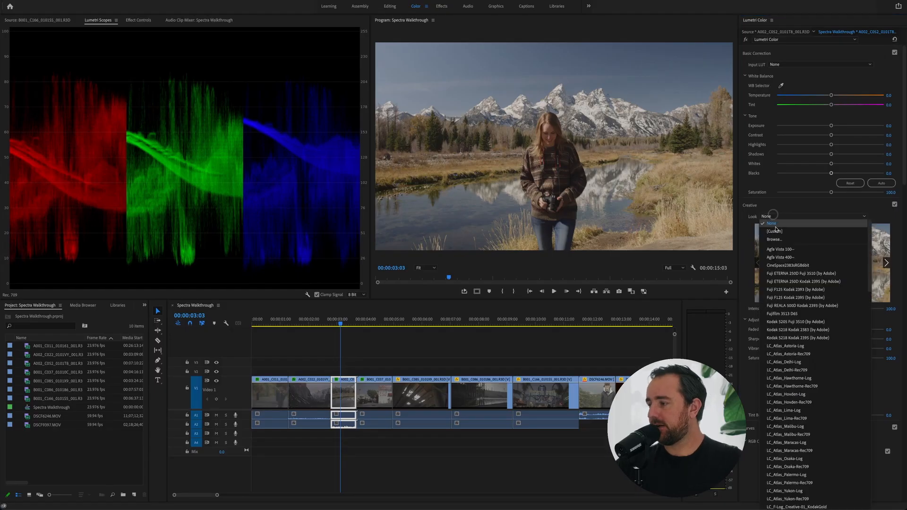
pyautogui.scroll(-2, 804, 347)
pyautogui.click(826, 354)
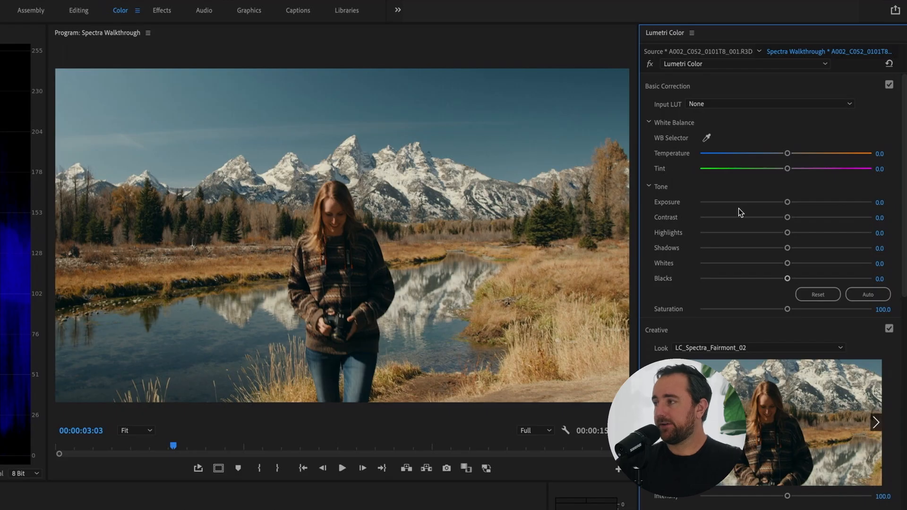
pyautogui.moveTo(787, 249); pyautogui.dragTo(809, 249)
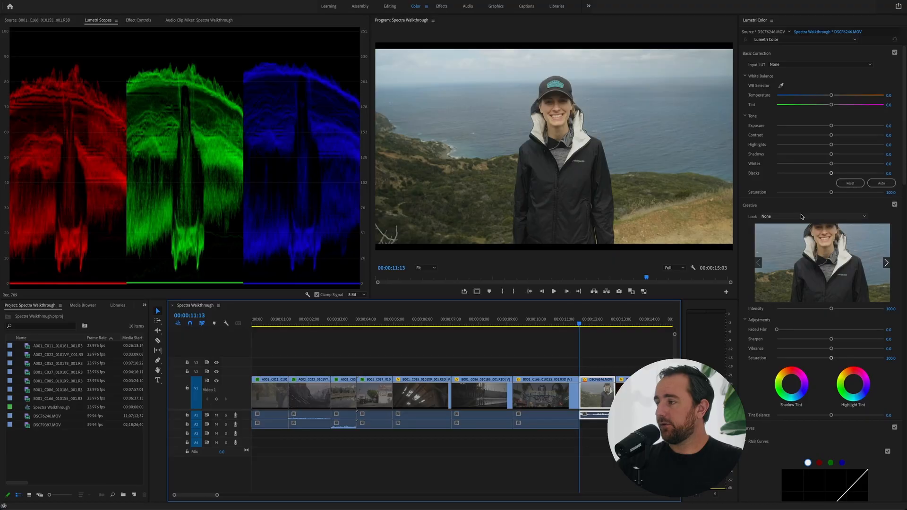
# Audition the creative looks LC_Spectra_Integra_01 through LC_Spectra_Integra_04 on the DSCF6246.MOV clip at 00:00:11:13
pyautogui.click(803, 216)
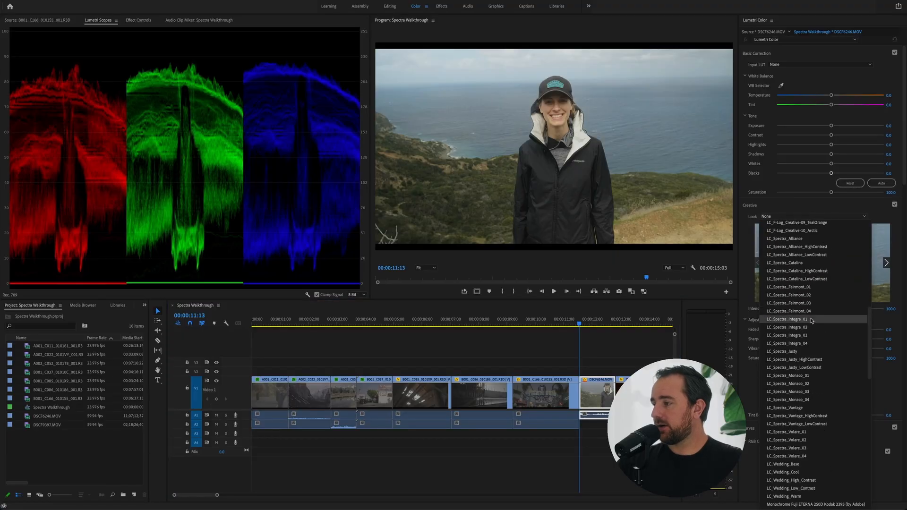
pyautogui.click(811, 319)
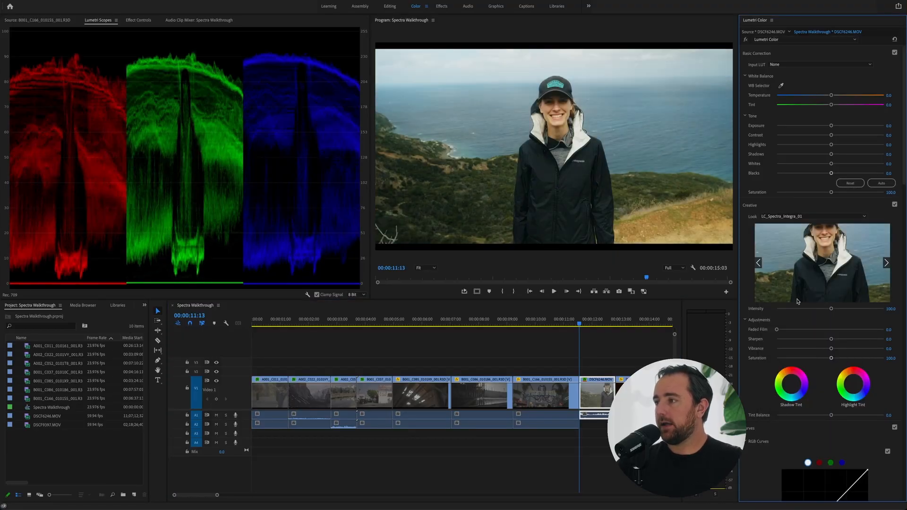
pyautogui.click(811, 221)
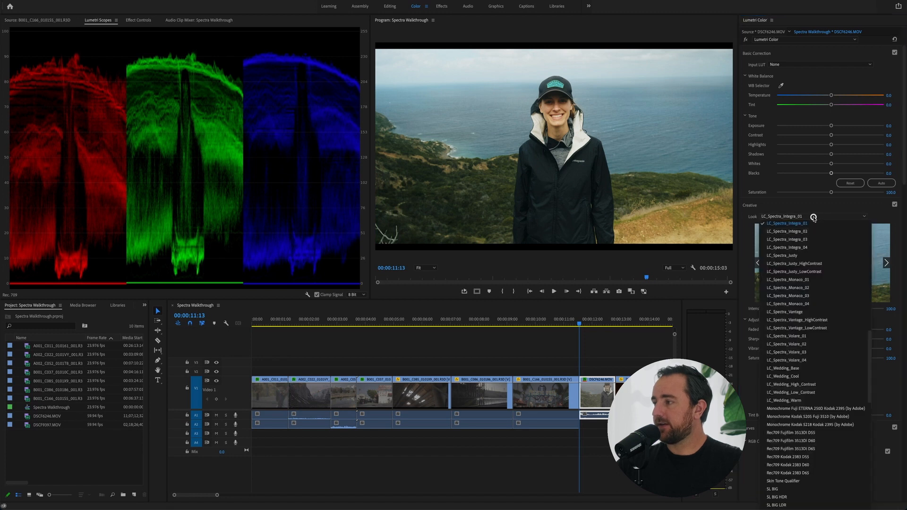
pyautogui.click(811, 232)
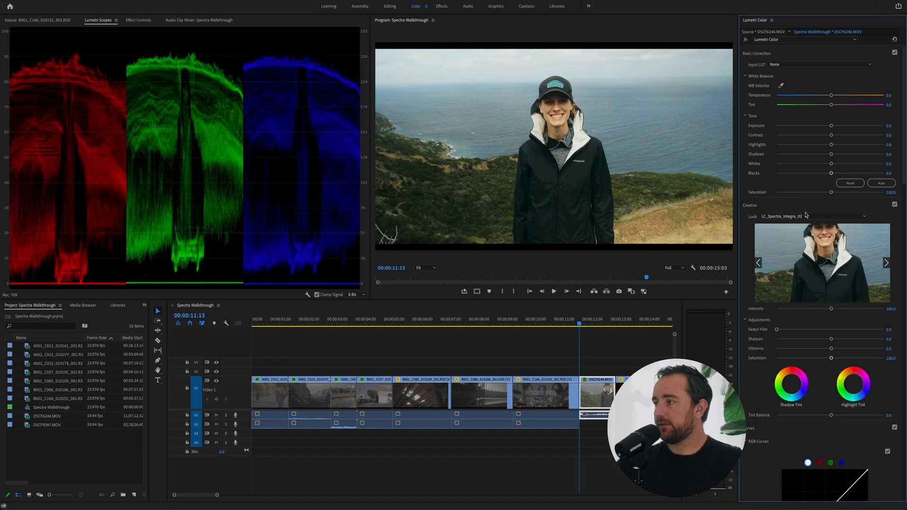
pyautogui.click(805, 216)
pyautogui.click(807, 231)
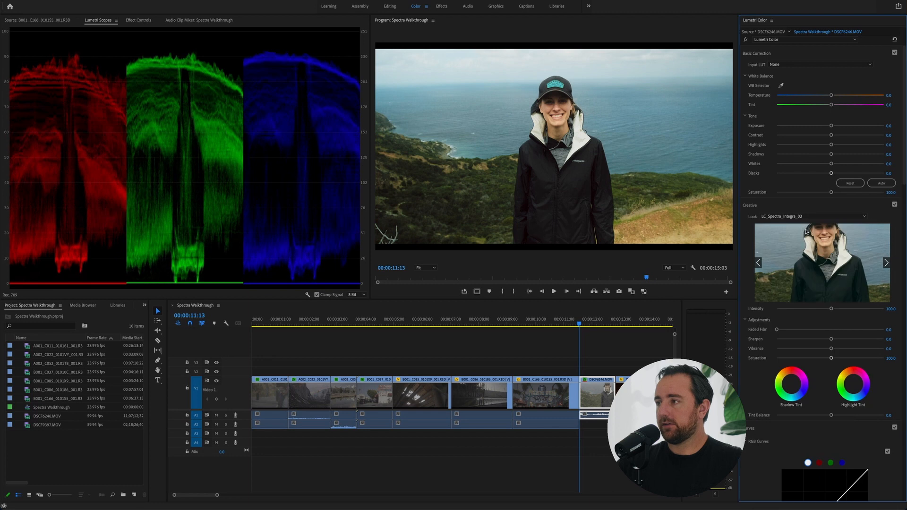
pyautogui.click(805, 216)
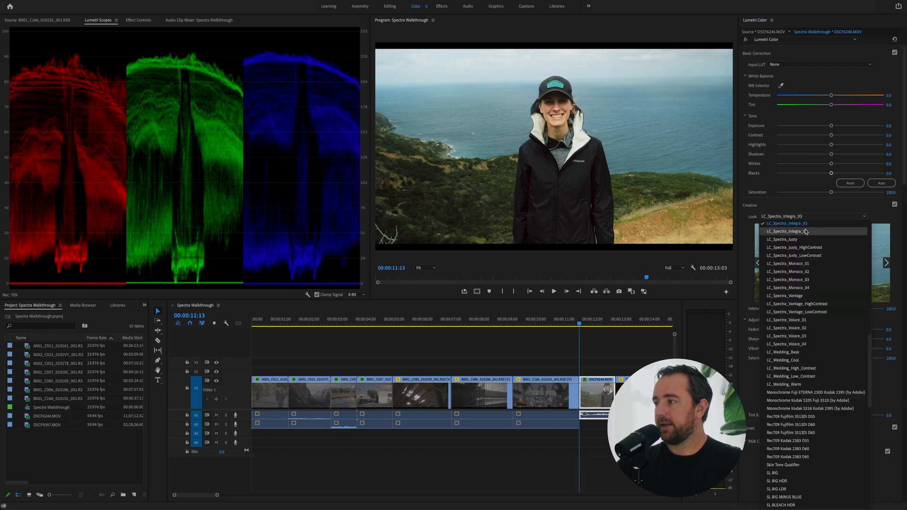
pyautogui.click(805, 232)
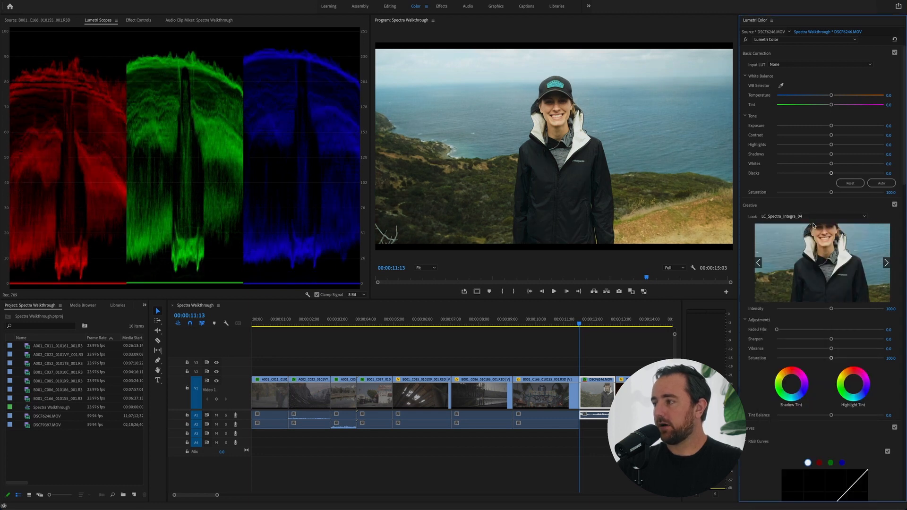
# Set the DSCF6246.MOV clip's creative look to LC_Spectra_Integra_01
pyautogui.click(814, 218)
pyautogui.scroll(1, 809, 240)
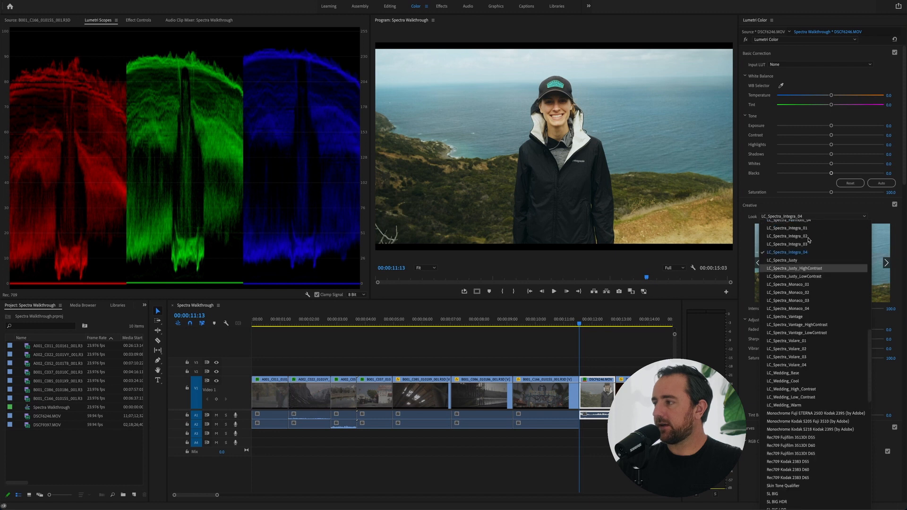
pyautogui.click(809, 228)
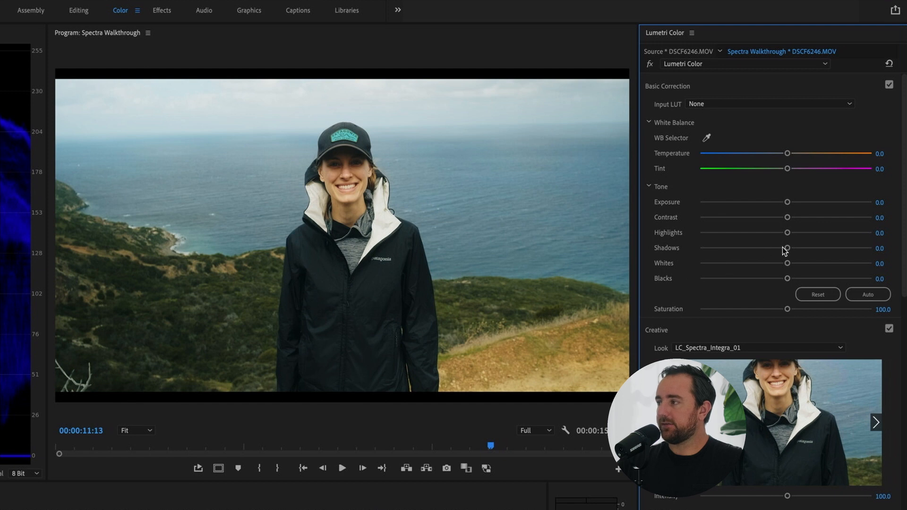
# Fine-tune the DSCF6246.MOV clip's basic correction with shadows 14.2, saturation 110.2, tint 6.3 and temperature about -1.7
pyautogui.moveTo(788, 250); pyautogui.dragTo(796, 251)
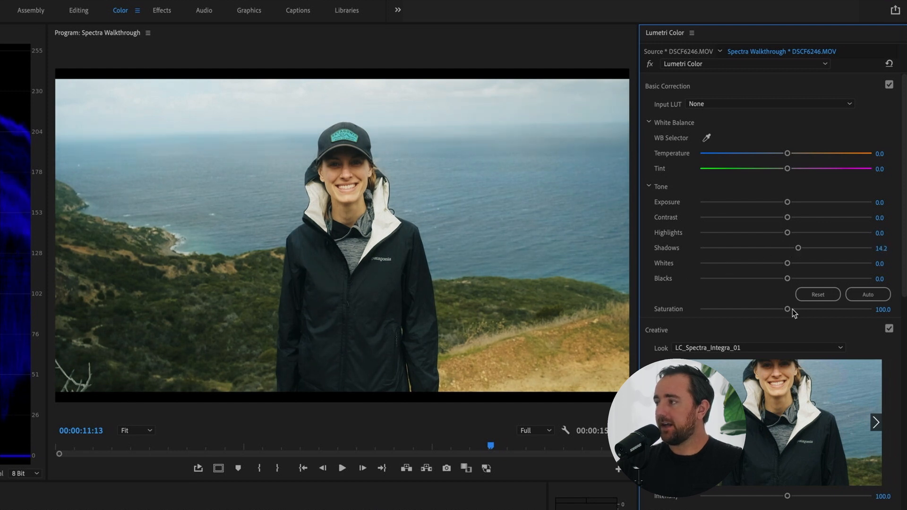
pyautogui.moveTo(788, 311); pyautogui.dragTo(794, 311)
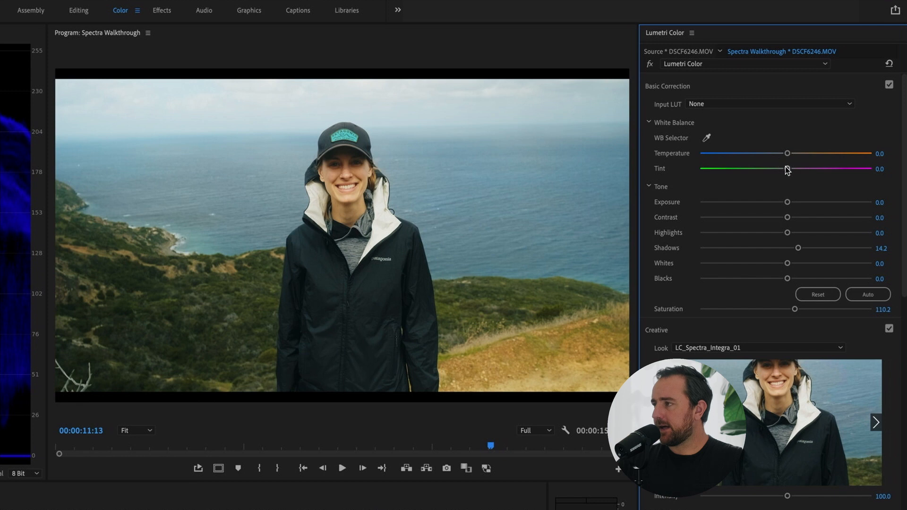
pyautogui.moveTo(787, 170); pyautogui.dragTo(791, 170)
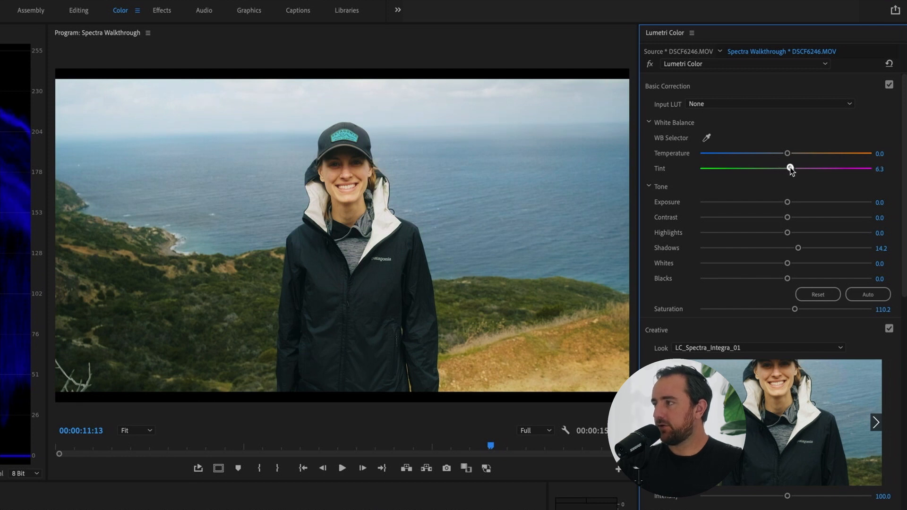
pyautogui.moveTo(791, 169); pyautogui.dragTo(785, 157)
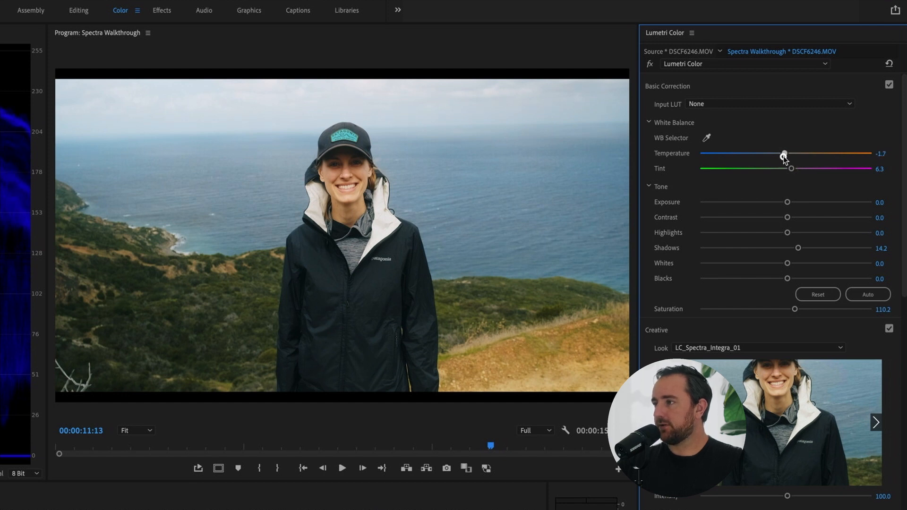
# Finish the DSCF6246.MOV clip's temperature at -1.7 and toggle its Lumetri Color effect to compare the grade with the original
pyautogui.moveTo(784, 156); pyautogui.dragTo(784, 157)
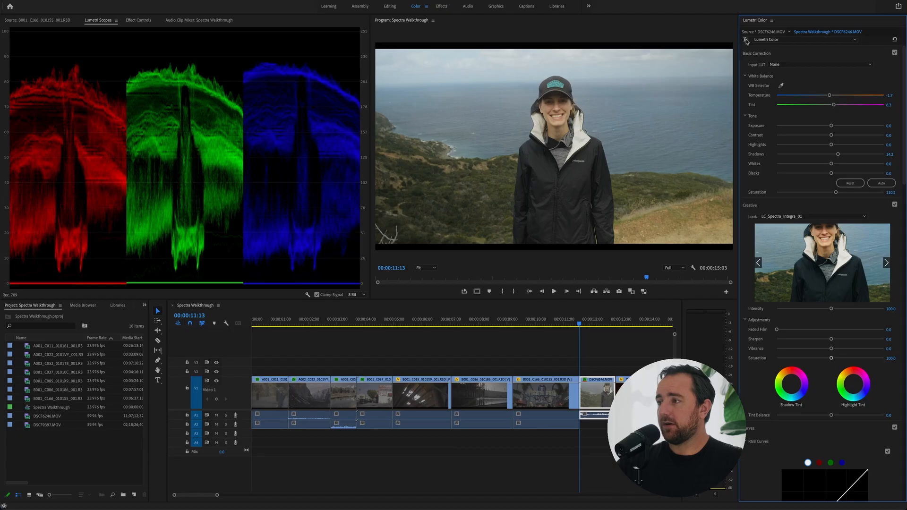
pyautogui.click(746, 40)
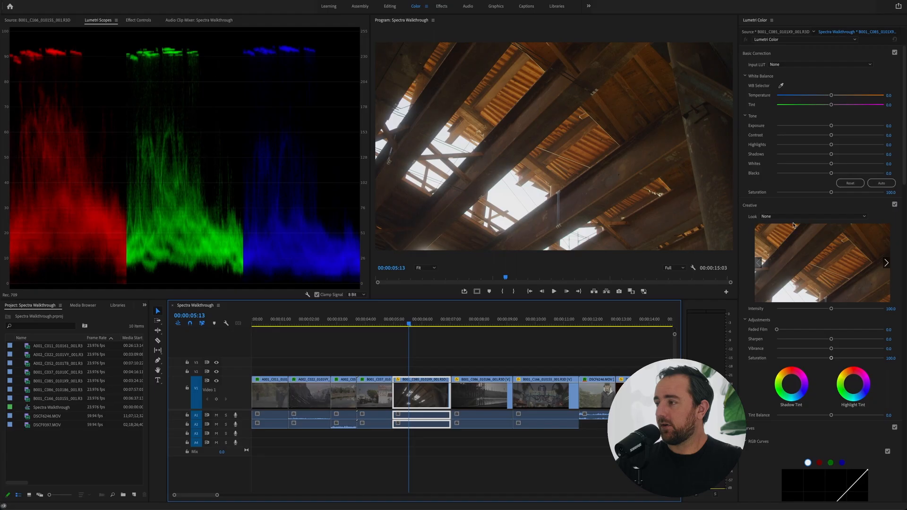
# Audition the creative looks LC_Spectra_Monaco_01 through LC_Spectra_Monaco_04 on the B001_C085 wooden roof clip at 00:00:05:13
pyautogui.click(797, 218)
pyautogui.scroll(-10, 801, 300)
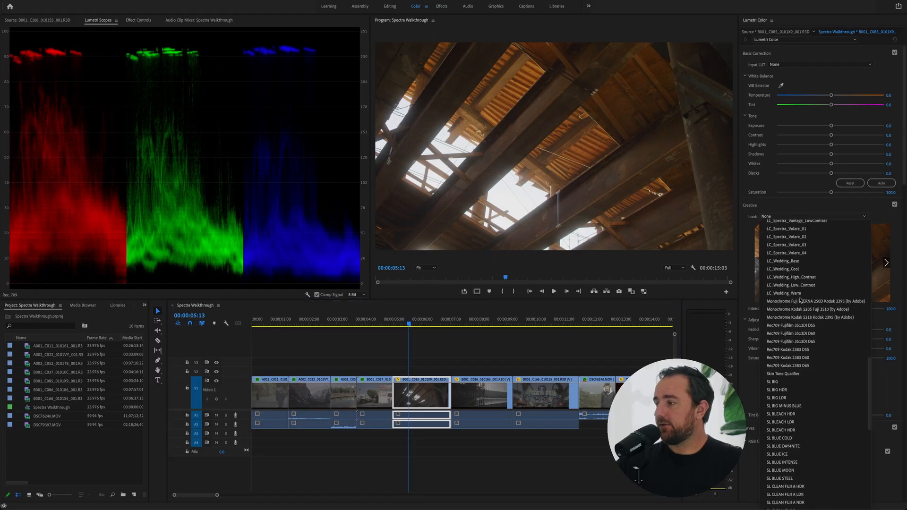
pyautogui.scroll(4, 801, 300)
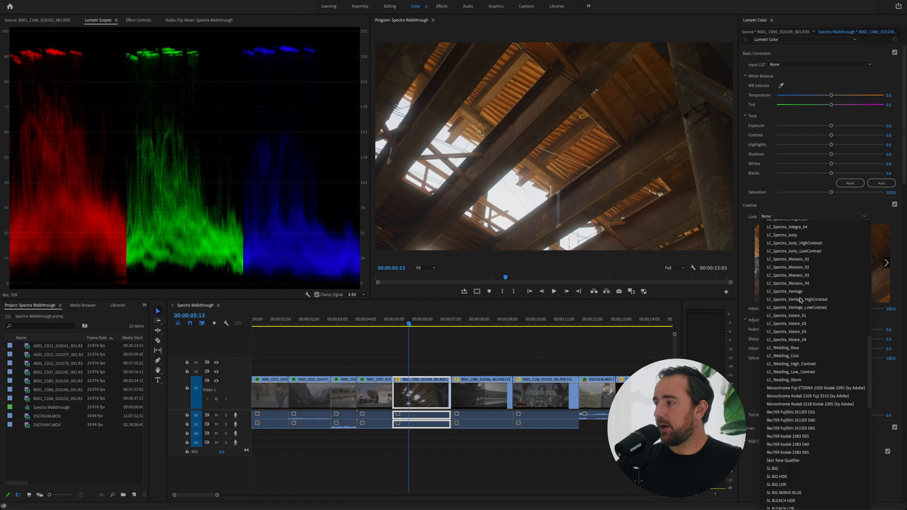
pyautogui.click(819, 260)
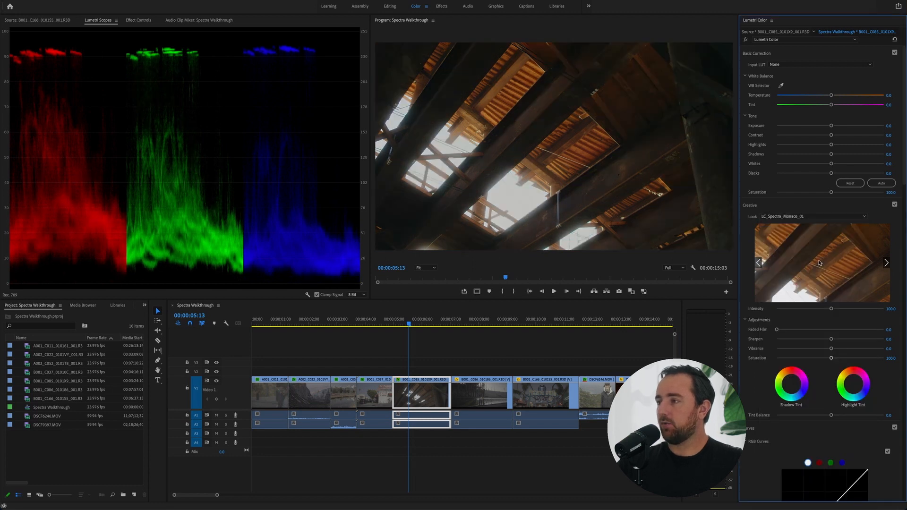
pyautogui.click(803, 215)
pyautogui.click(812, 232)
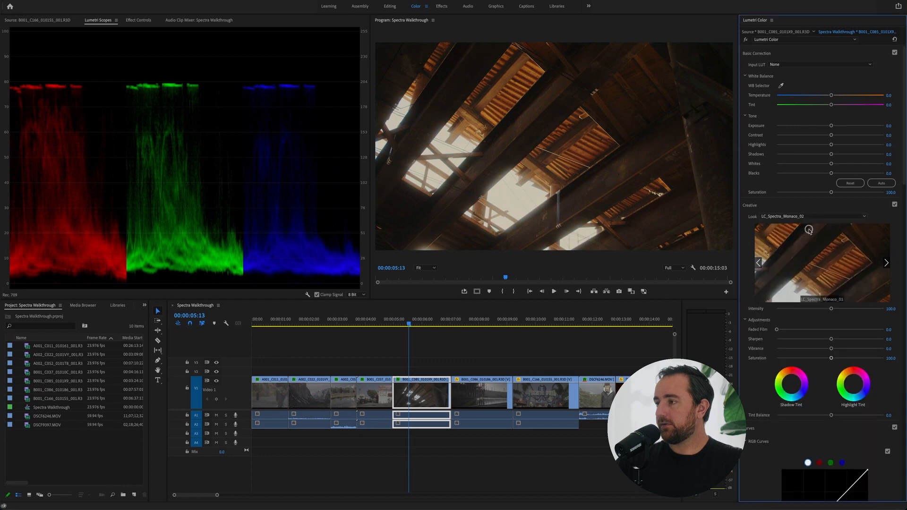
pyautogui.click(808, 216)
pyautogui.click(803, 232)
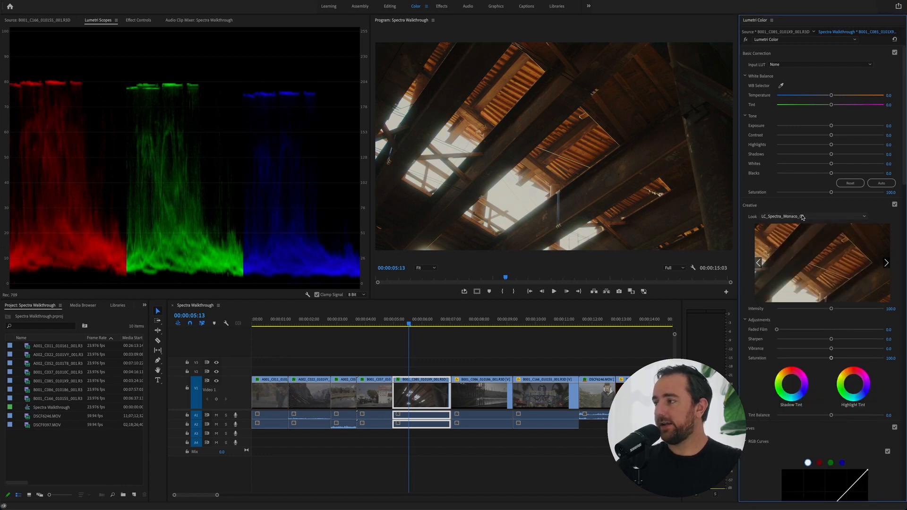
pyautogui.click(801, 217)
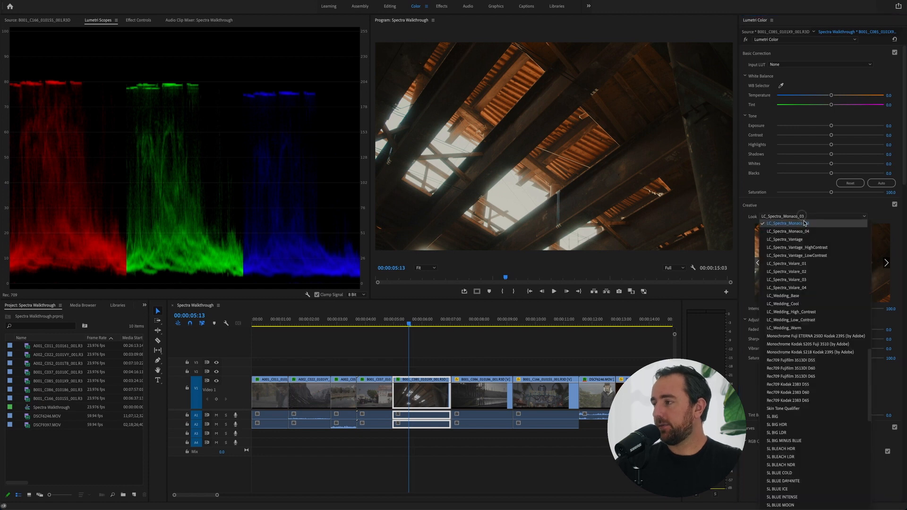
pyautogui.click(806, 232)
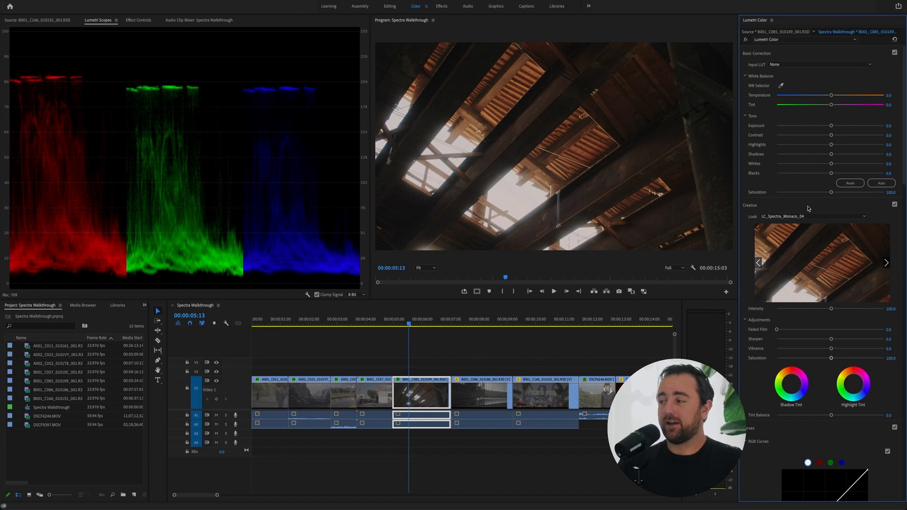
# Set the B001_C085 clip's creative look to LC_Spectra_Monaco_02 and scrub ahead to 00:00:05:16 to check it
pyautogui.click(811, 216)
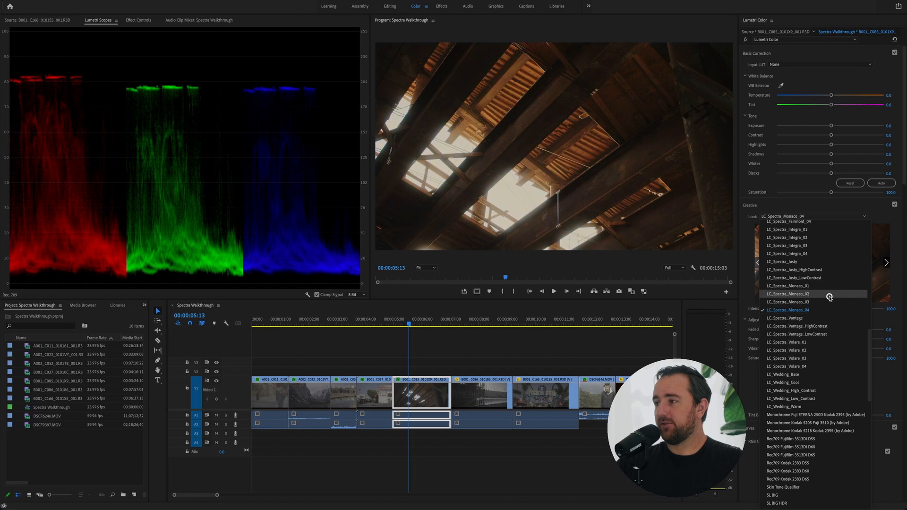
pyautogui.click(830, 295)
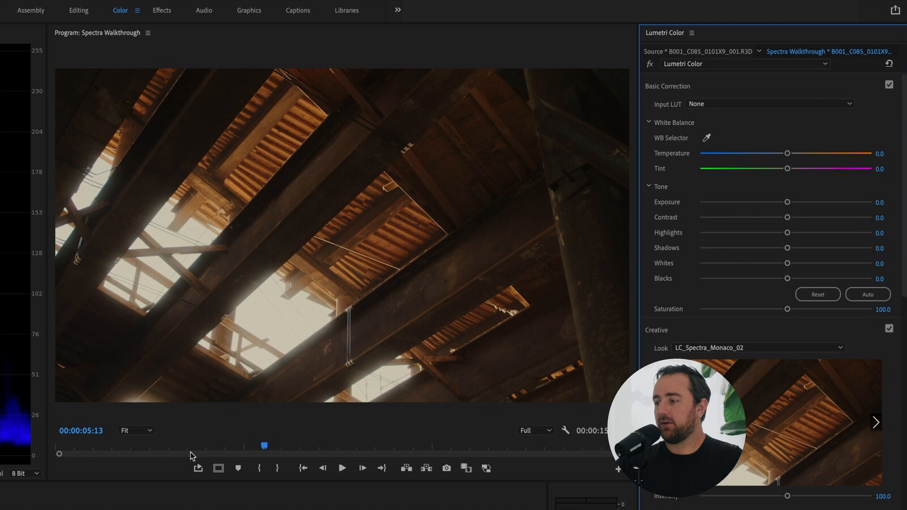
pyautogui.moveTo(142, 509)
pyautogui.mouseDown()
pyautogui.moveTo(156, 509)
pyautogui.moveTo(147, 509)
pyautogui.mouseUp()
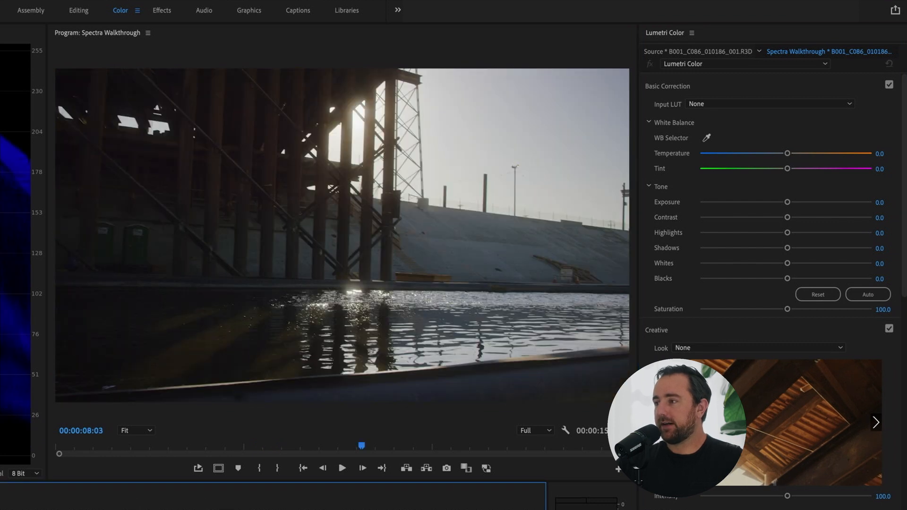
# Apply the LC_Spectra_Monaco_02 look to the B001_C086 clip at 00:00:08:03, with shadows 47.2, exposure about 0.3 and a slightly warmer temperature
pyautogui.click(756, 348)
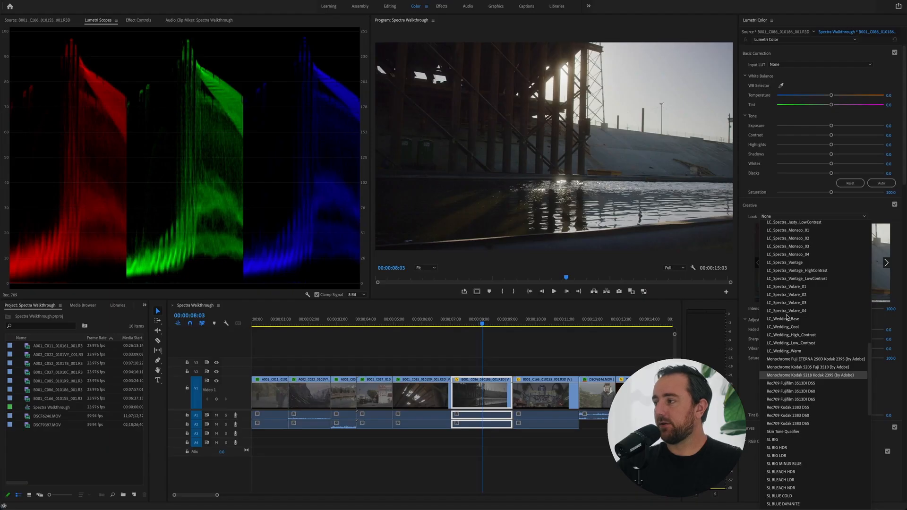
pyautogui.scroll(2, 787, 318)
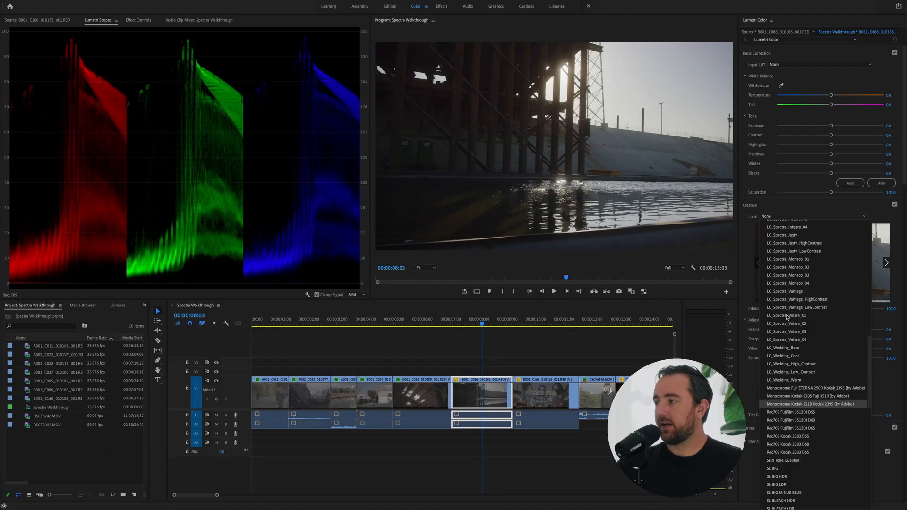
pyautogui.click(819, 267)
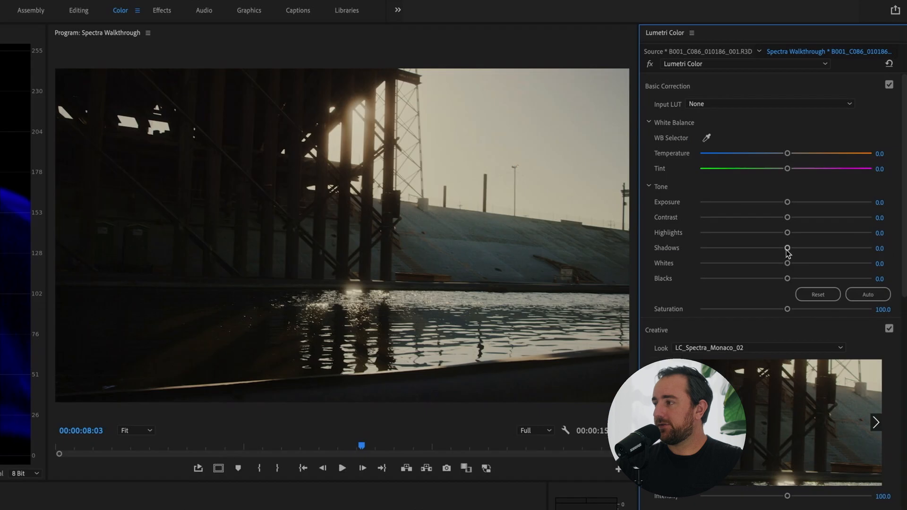
pyautogui.moveTo(788, 252); pyautogui.dragTo(825, 253)
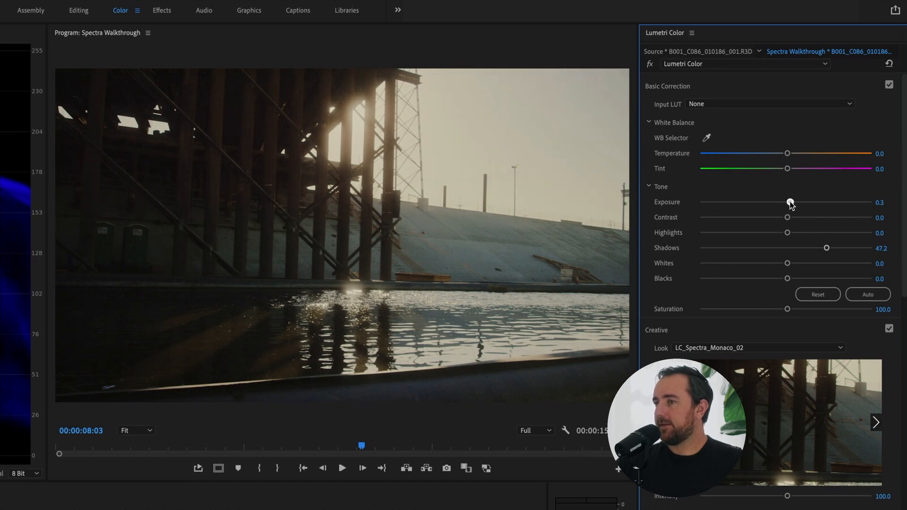
pyautogui.moveTo(788, 153); pyautogui.dragTo(797, 156)
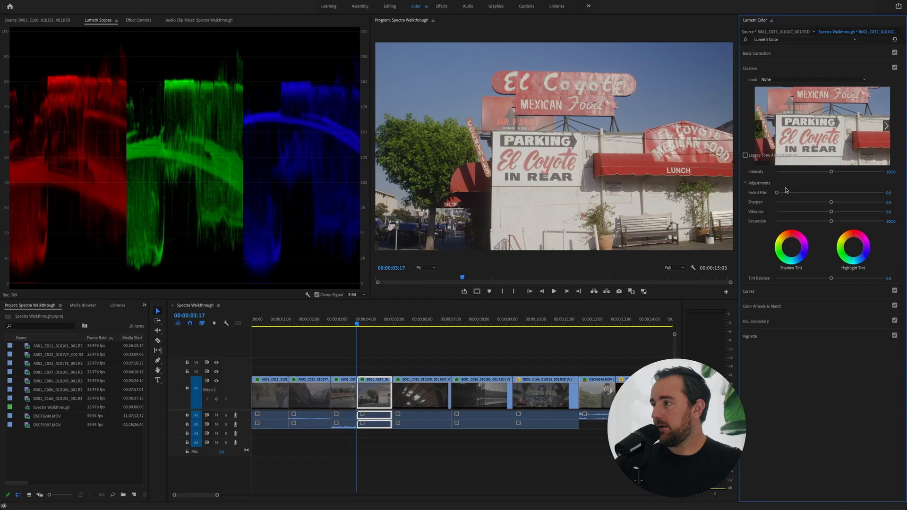
# Audition the creative looks LC_Spectra_Volare_01 through LC_Spectra_Volare_04 on the B001_C037 El Coyote clip at 00:00:03:17
pyautogui.click(798, 78)
pyautogui.scroll(-10, 812, 184)
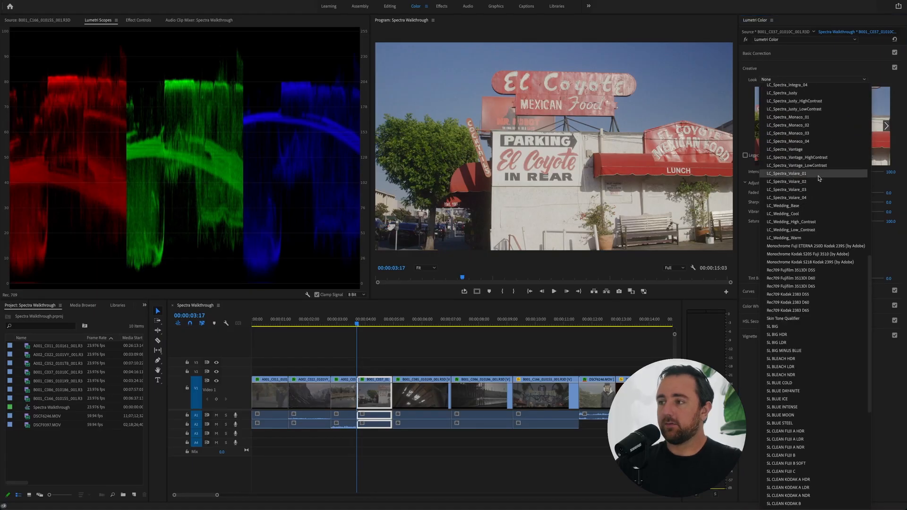
pyautogui.click(820, 175)
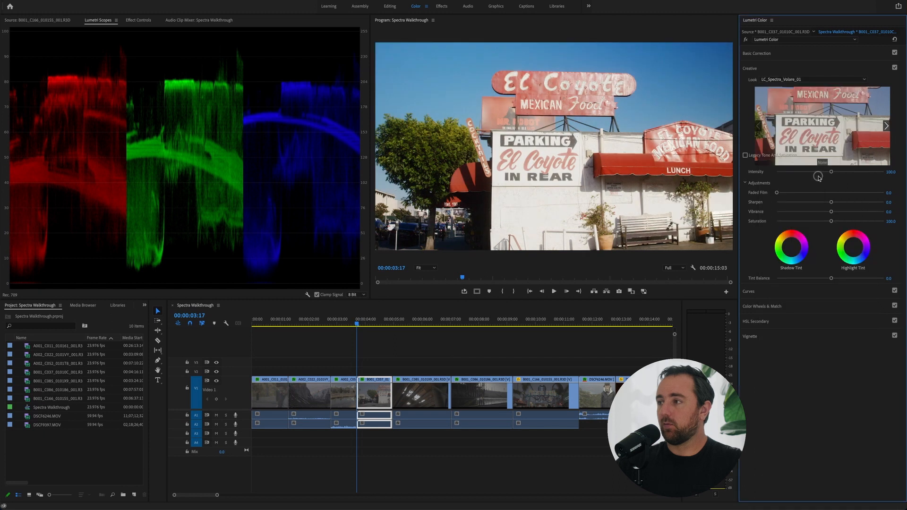
pyautogui.click(792, 79)
pyautogui.click(799, 94)
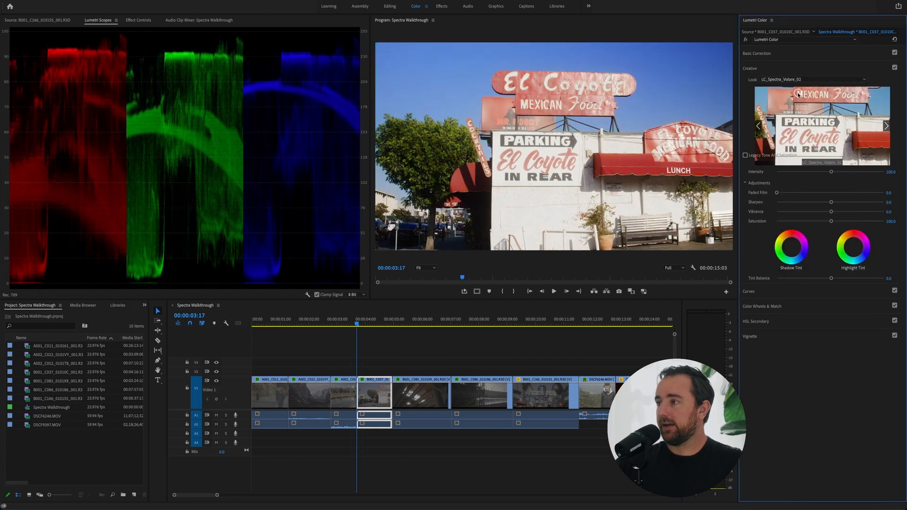
pyautogui.click(802, 81)
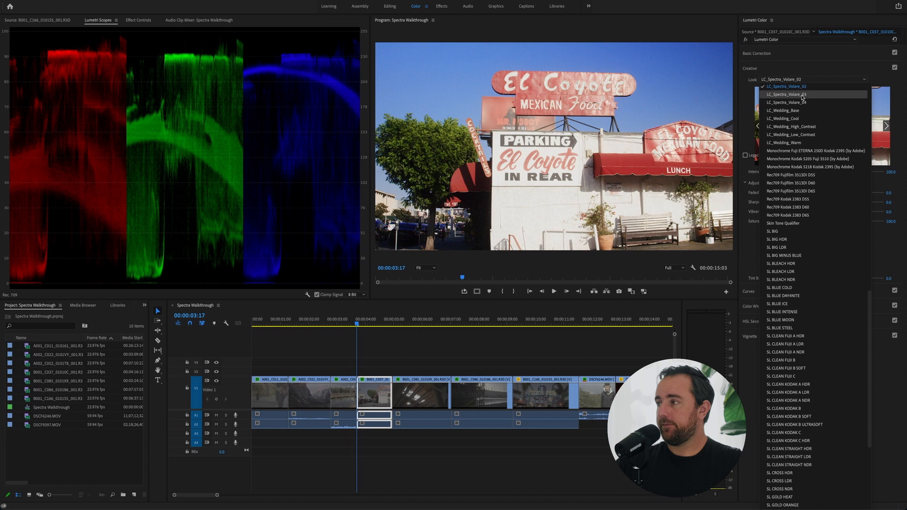
pyautogui.click(802, 95)
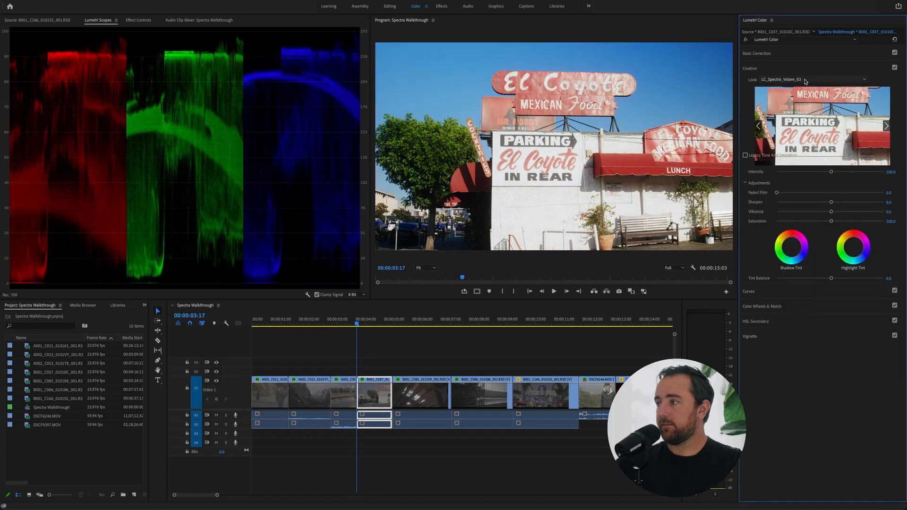
pyautogui.click(805, 79)
pyautogui.click(805, 94)
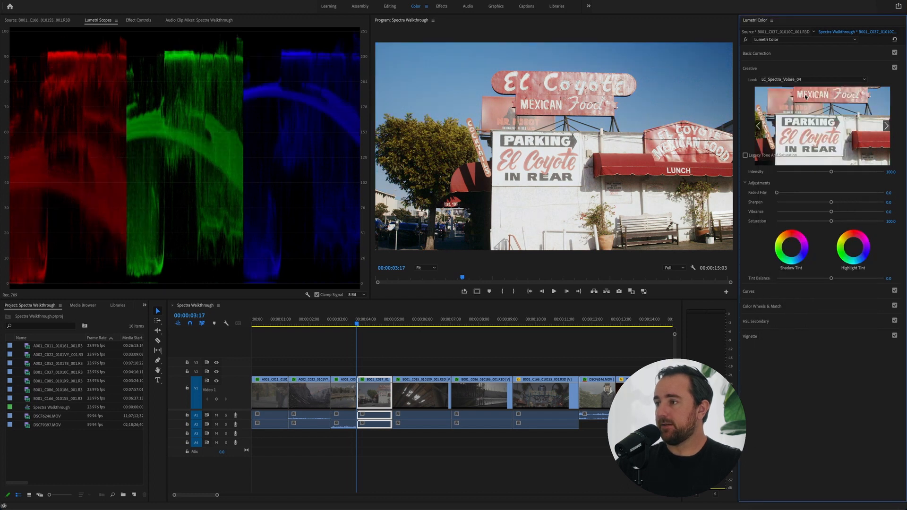
# Set the El Coyote clip's creative look to LC_Spectra_Volare_01 and lower its highlights to -33.3
pyautogui.click(806, 80)
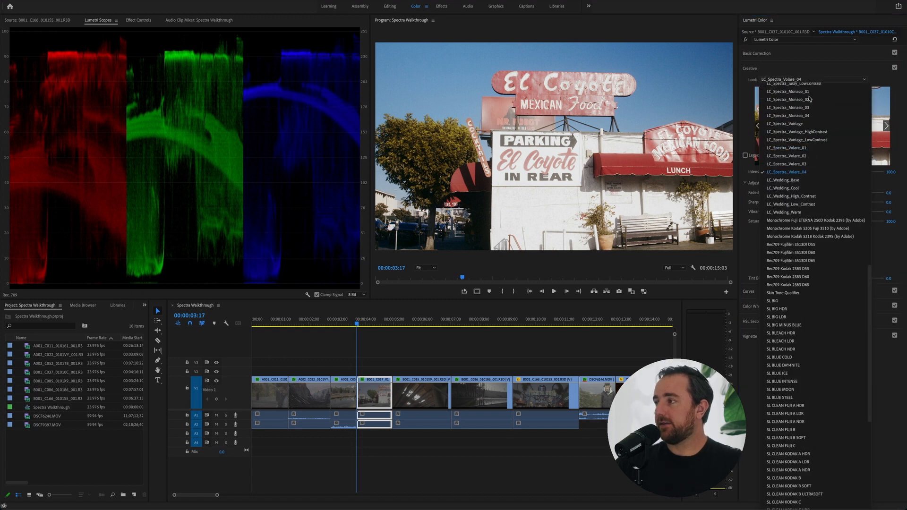
pyautogui.click(812, 148)
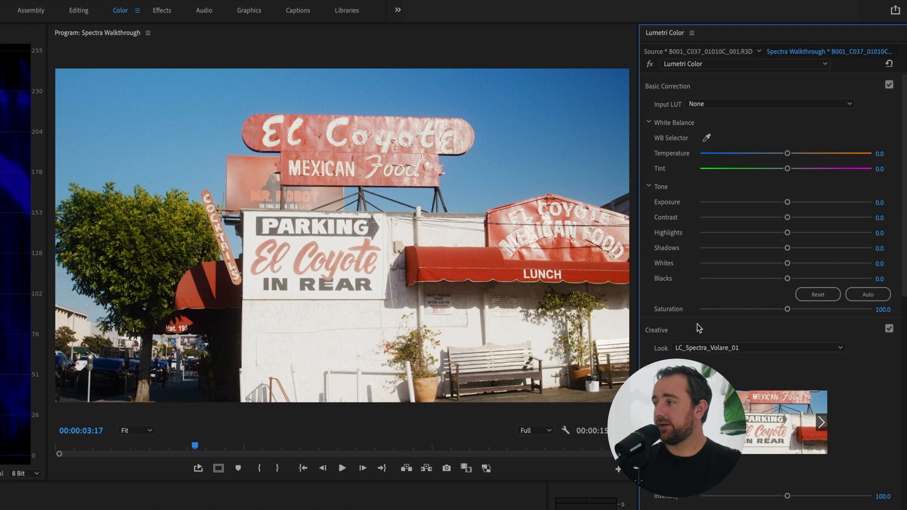
pyautogui.moveTo(788, 233); pyautogui.dragTo(758, 236)
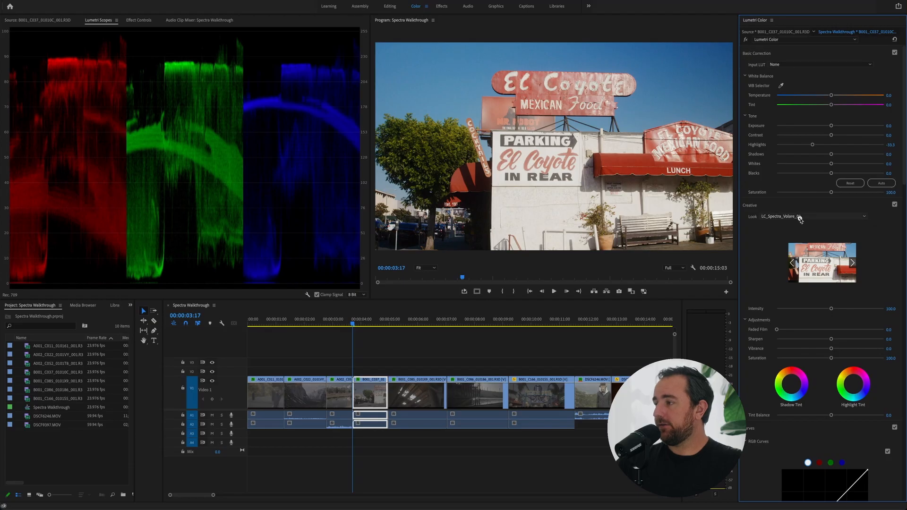
# Switch the El Coyote clip's creative look to LC_Spectra_Volare_04
pyautogui.click(800, 219)
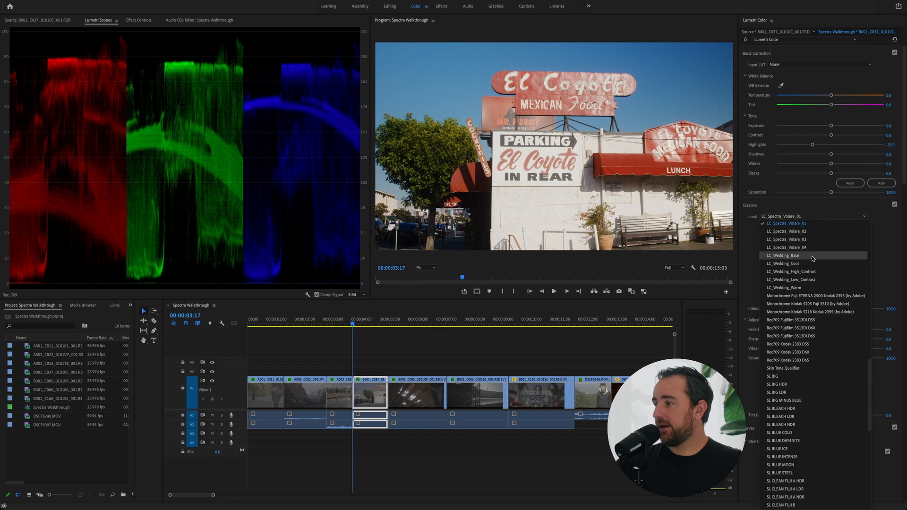
pyautogui.click(812, 247)
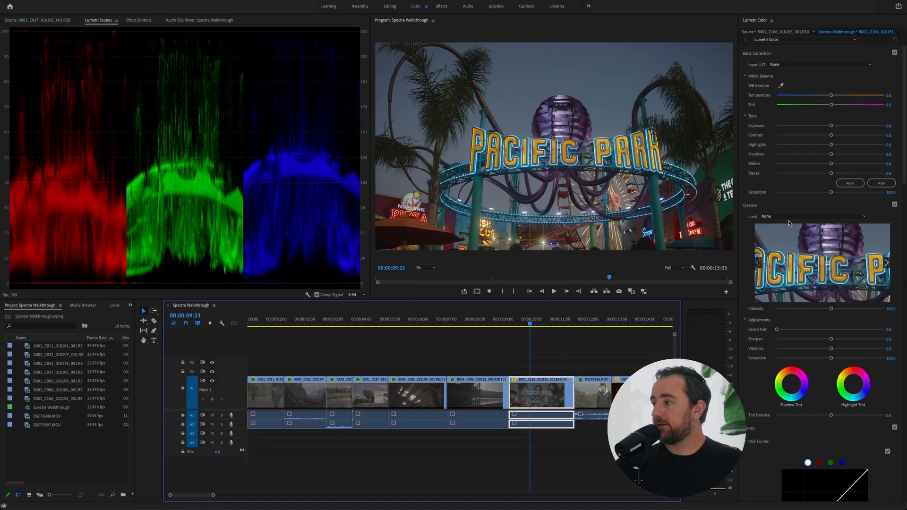
# Audition LC_Spectra_Alliance, LC_Spectra_Catalina and LC_Spectra_Justy on the B001_C166 Pacific Park clip, ending on the LC_Spectra_Vantage look
pyautogui.click(788, 217)
pyautogui.scroll(-10, 788, 355)
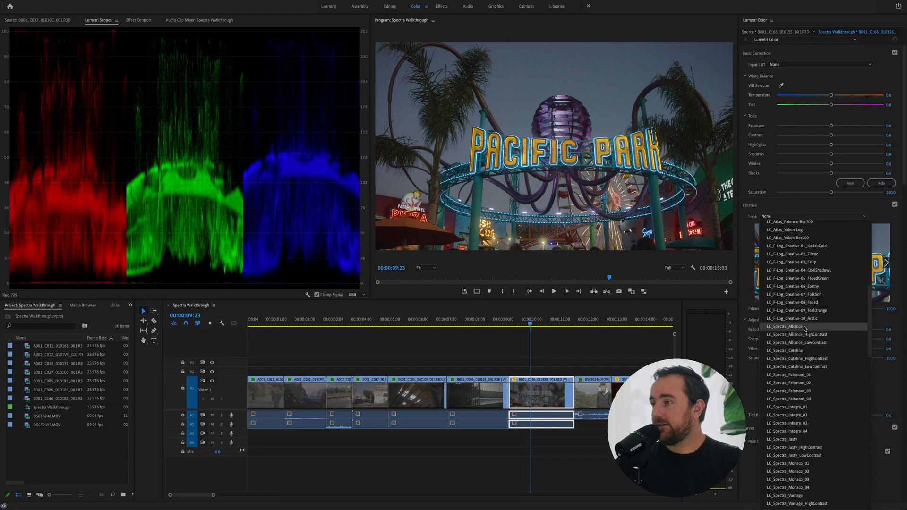
pyautogui.click(805, 327)
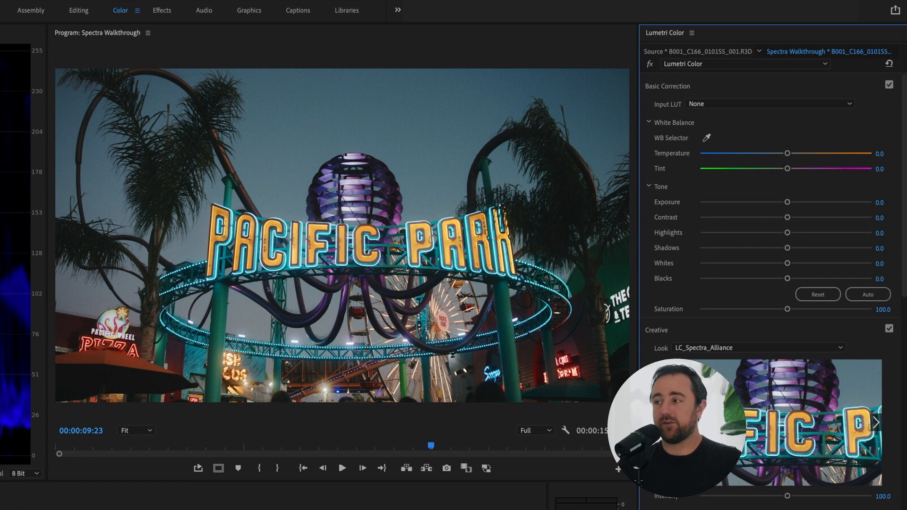
pyautogui.click(744, 349)
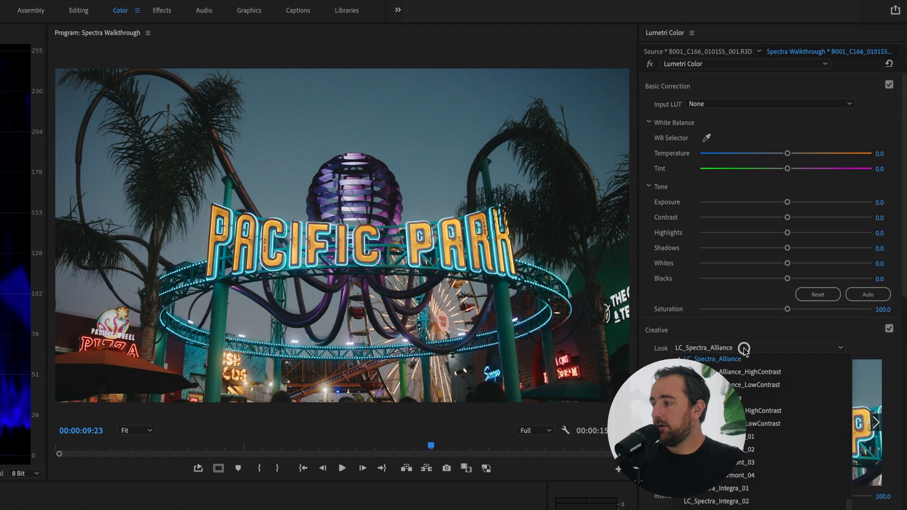
pyautogui.click(744, 398)
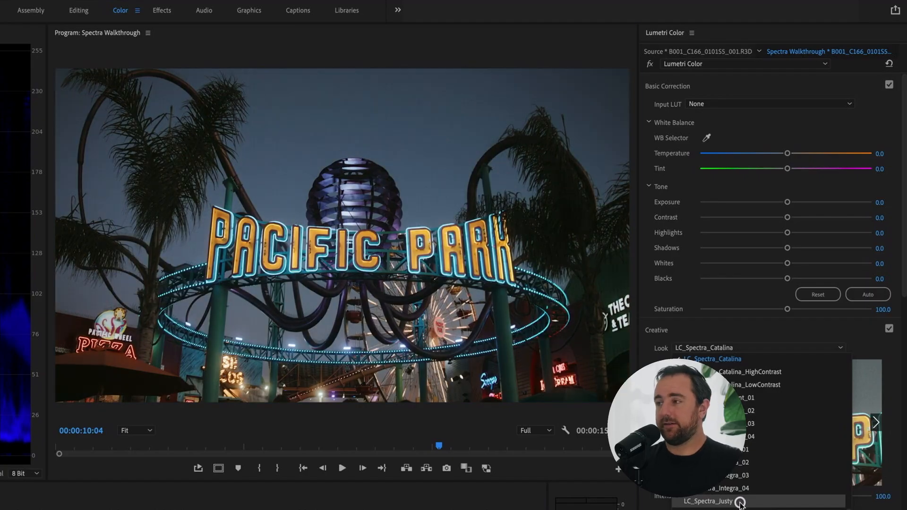
pyautogui.click(739, 502)
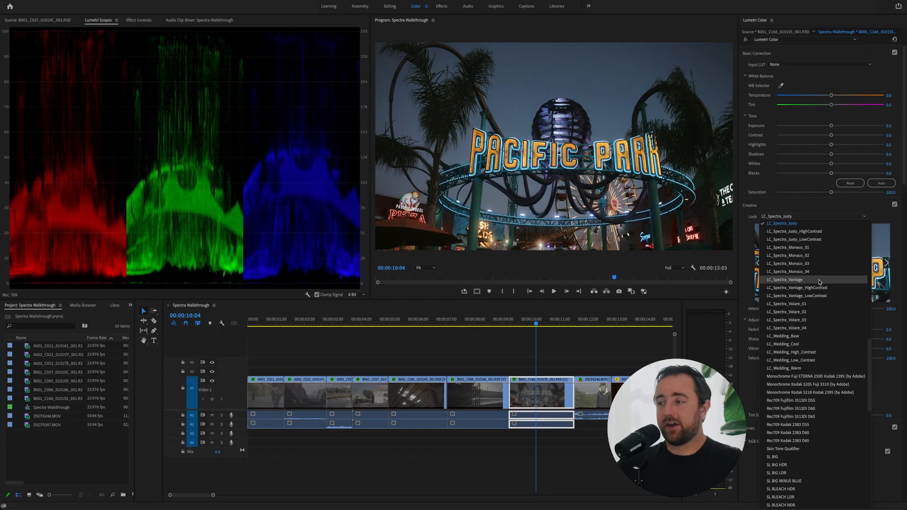
pyautogui.click(820, 280)
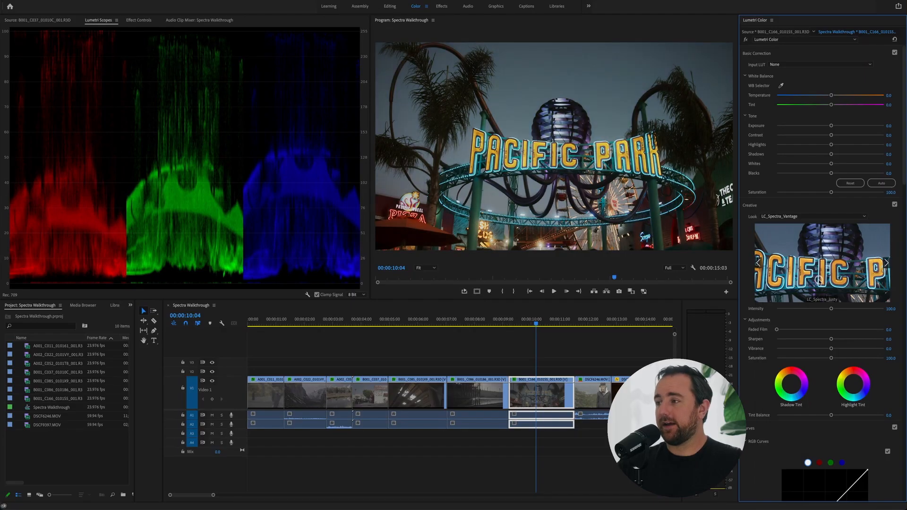